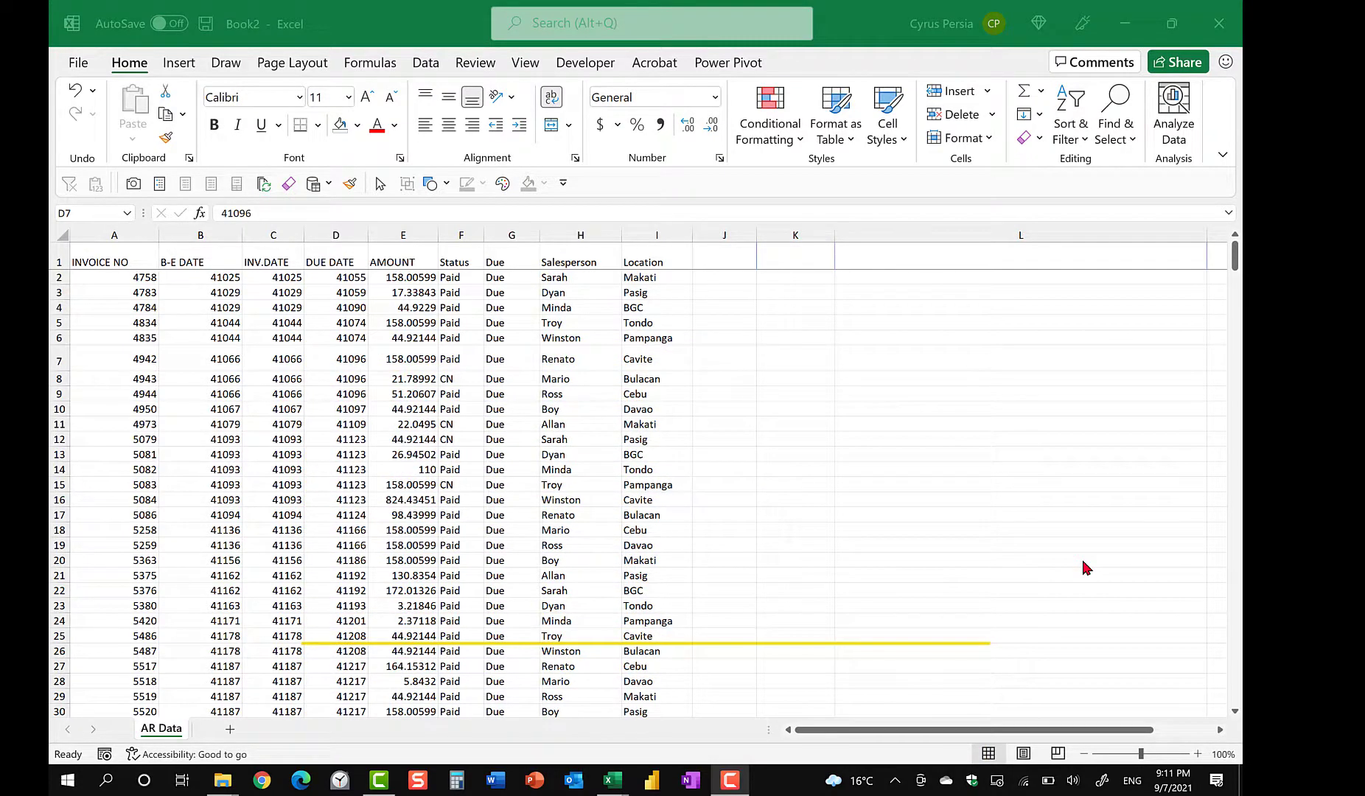
Convert the accounts receivable data range $A$1:$I$355 into a table with headers.
{"action": "left_click", "coordinate": [456, 427]}
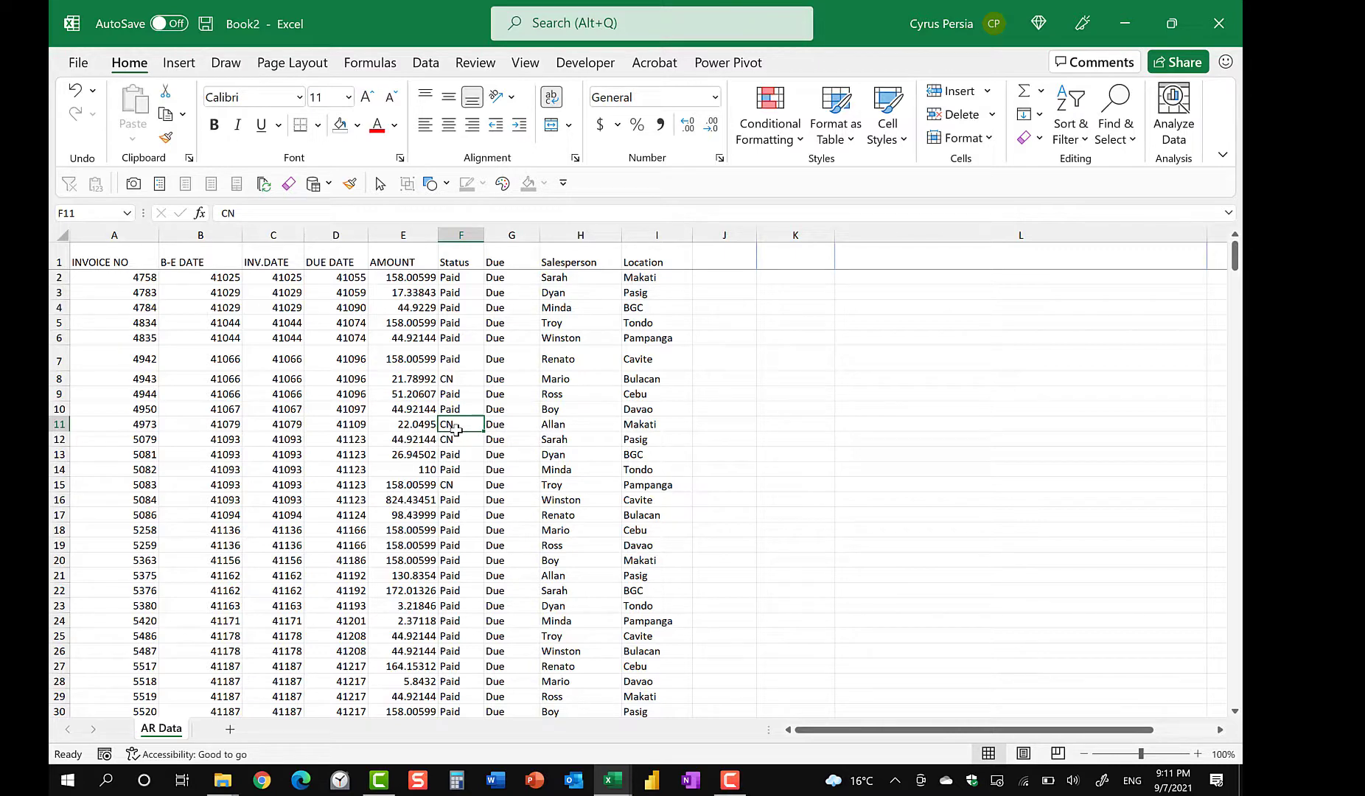
{"action": "key", "text": "ctrl+t"}
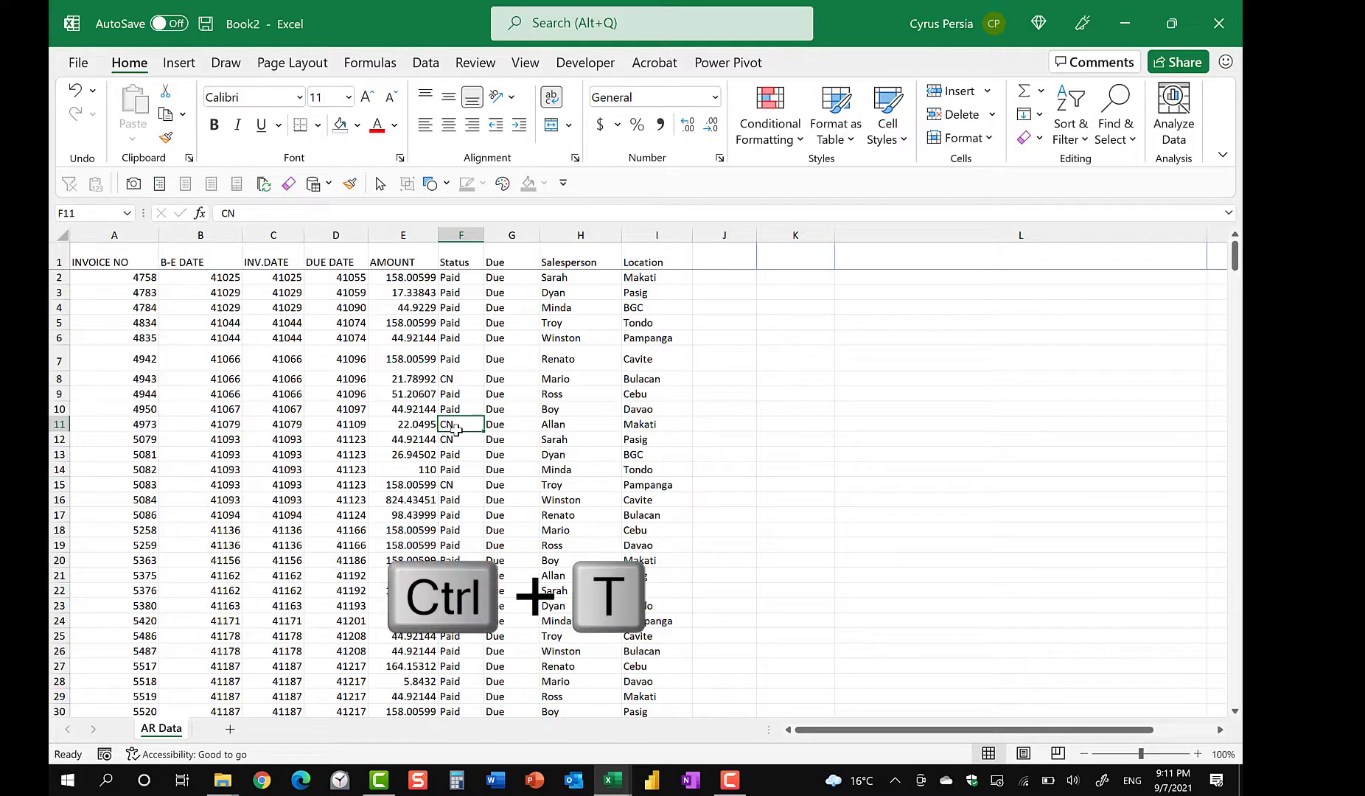
{"action": "scroll", "coordinate": [456, 429], "scroll_direction": "down", "scroll_amount": 20}
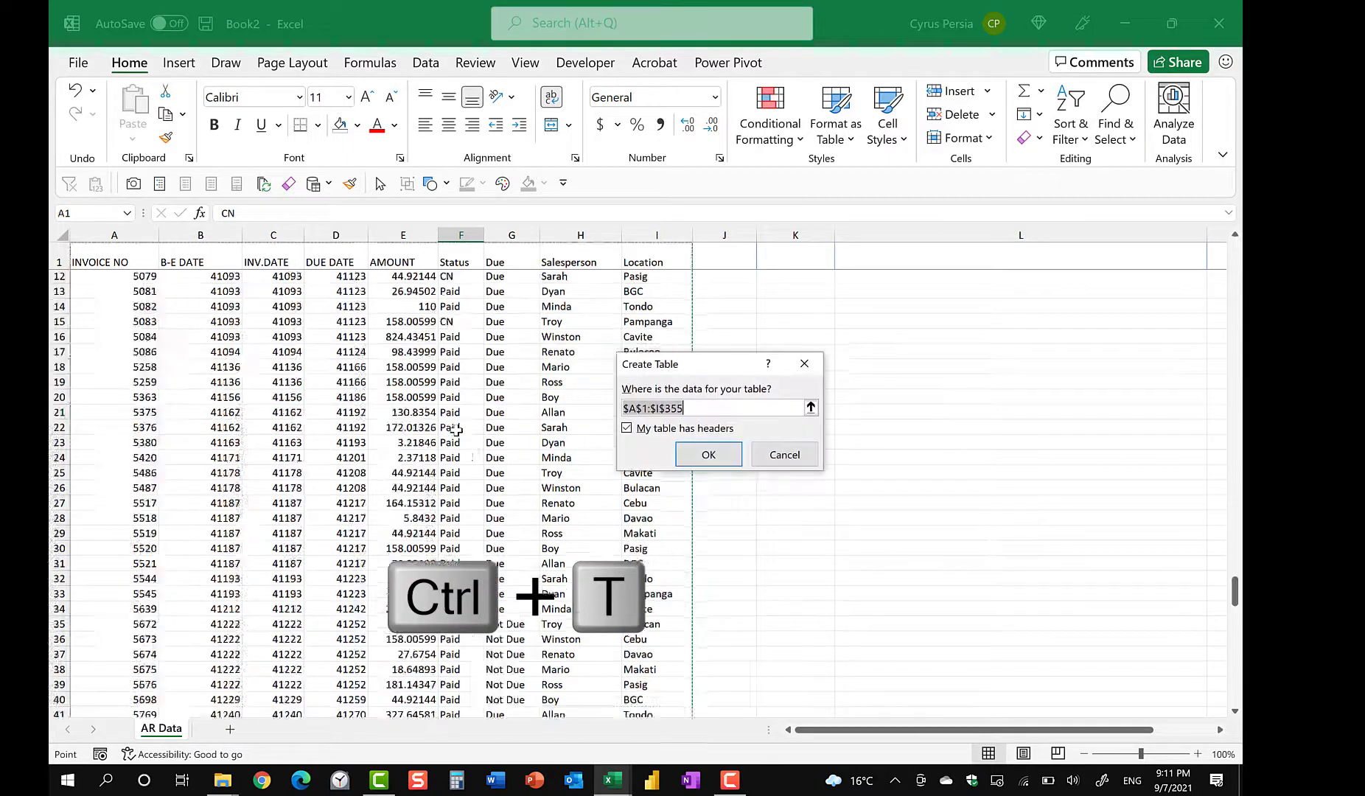
{"action": "left_click", "coordinate": [706, 454]}
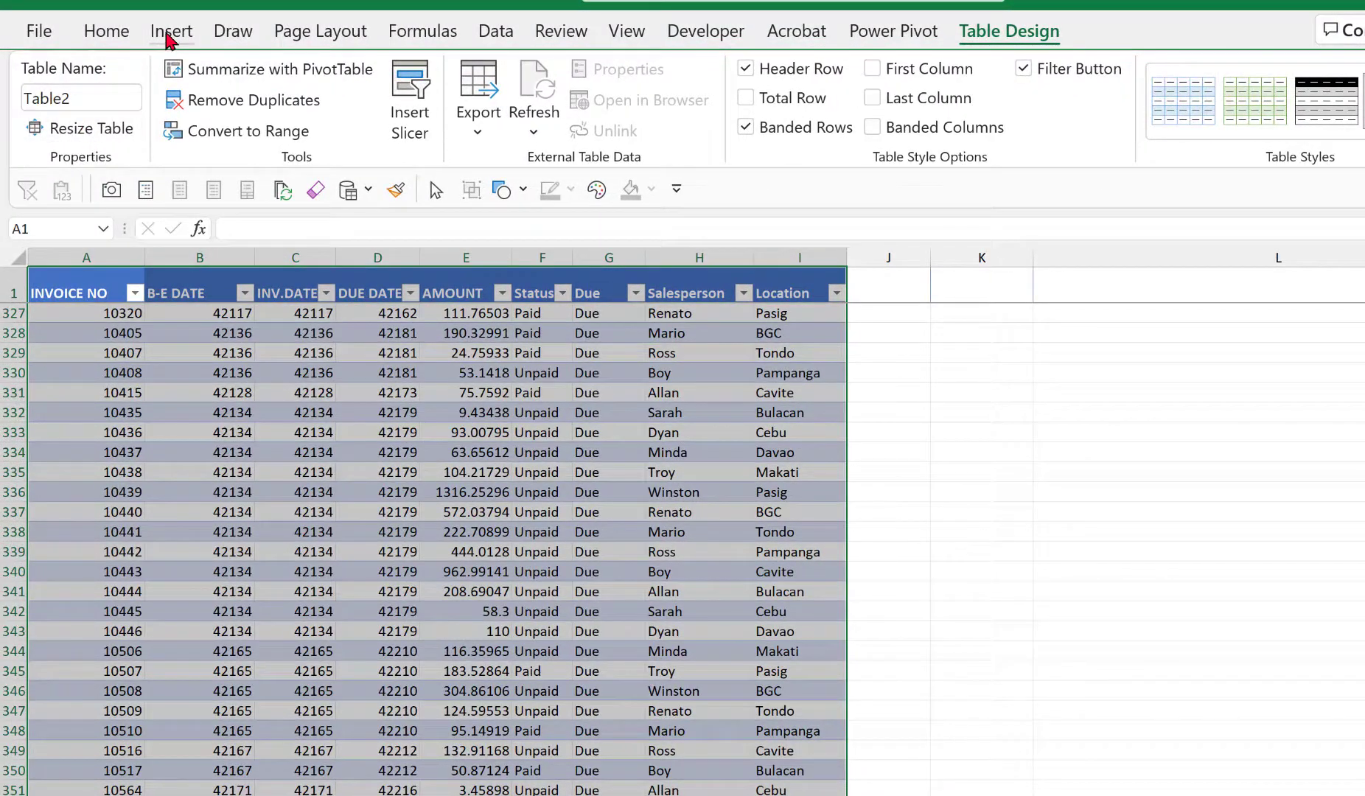
Create a PivotTable from the invoice table Table2 on a new worksheet.
{"action": "left_click", "coordinate": [169, 33]}
{"action": "left_click", "coordinate": [81, 132]}
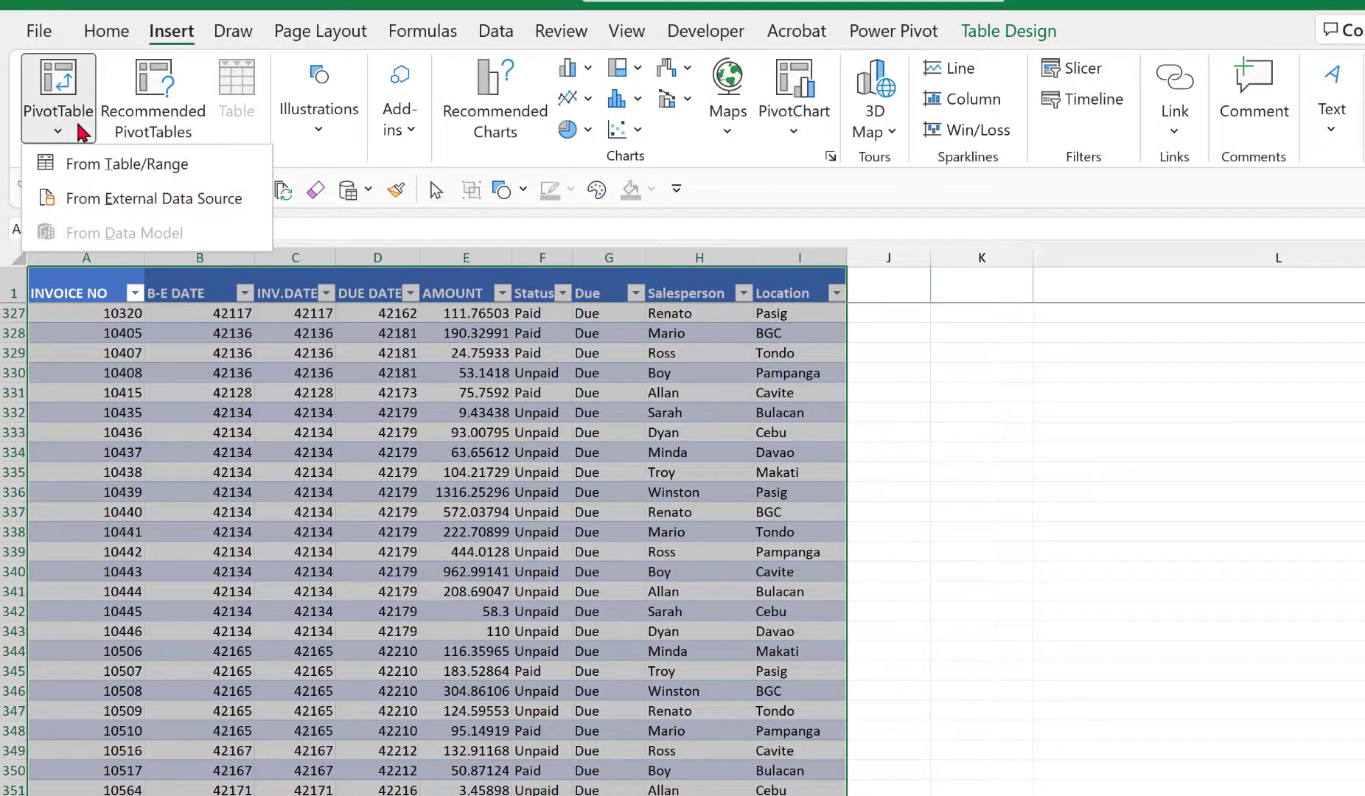
{"action": "left_click", "coordinate": [134, 165]}
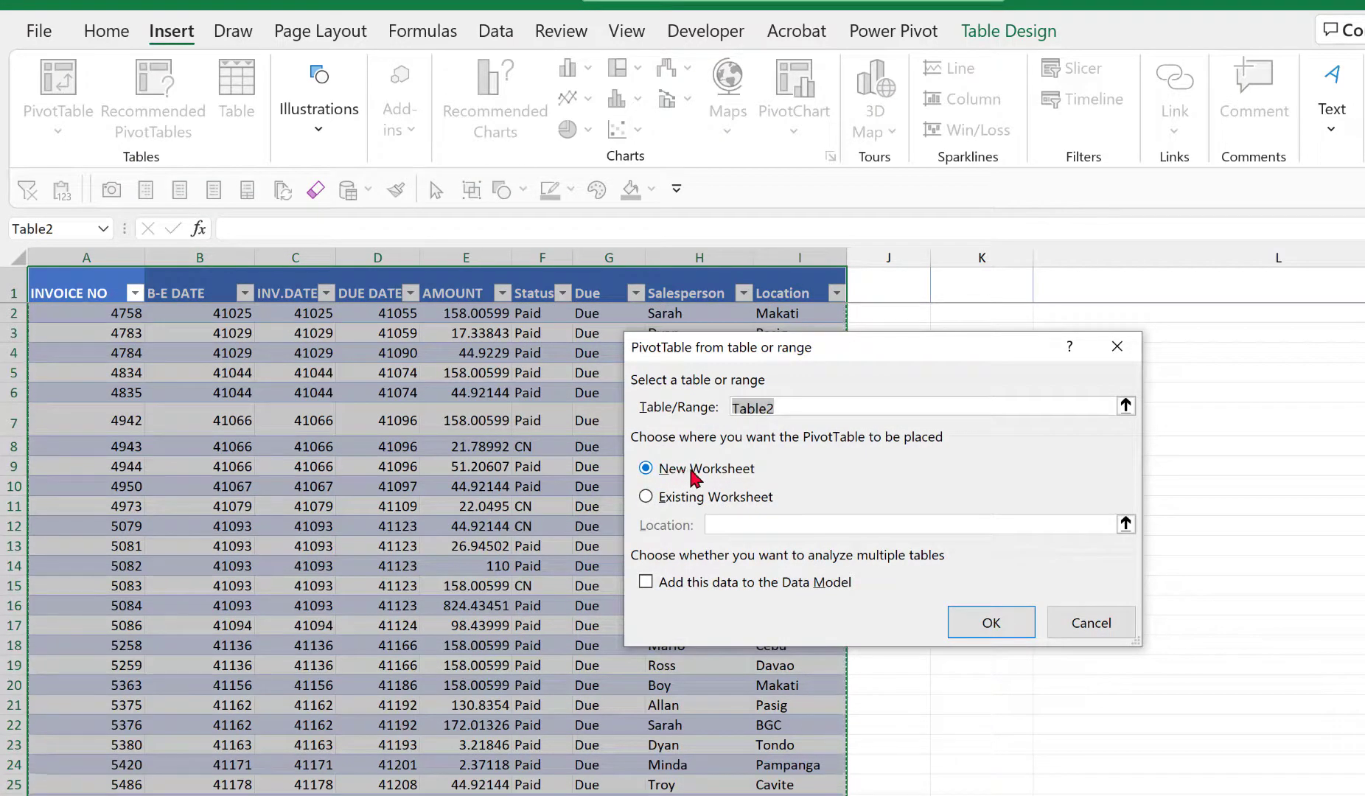
{"action": "left_click", "coordinate": [992, 623]}
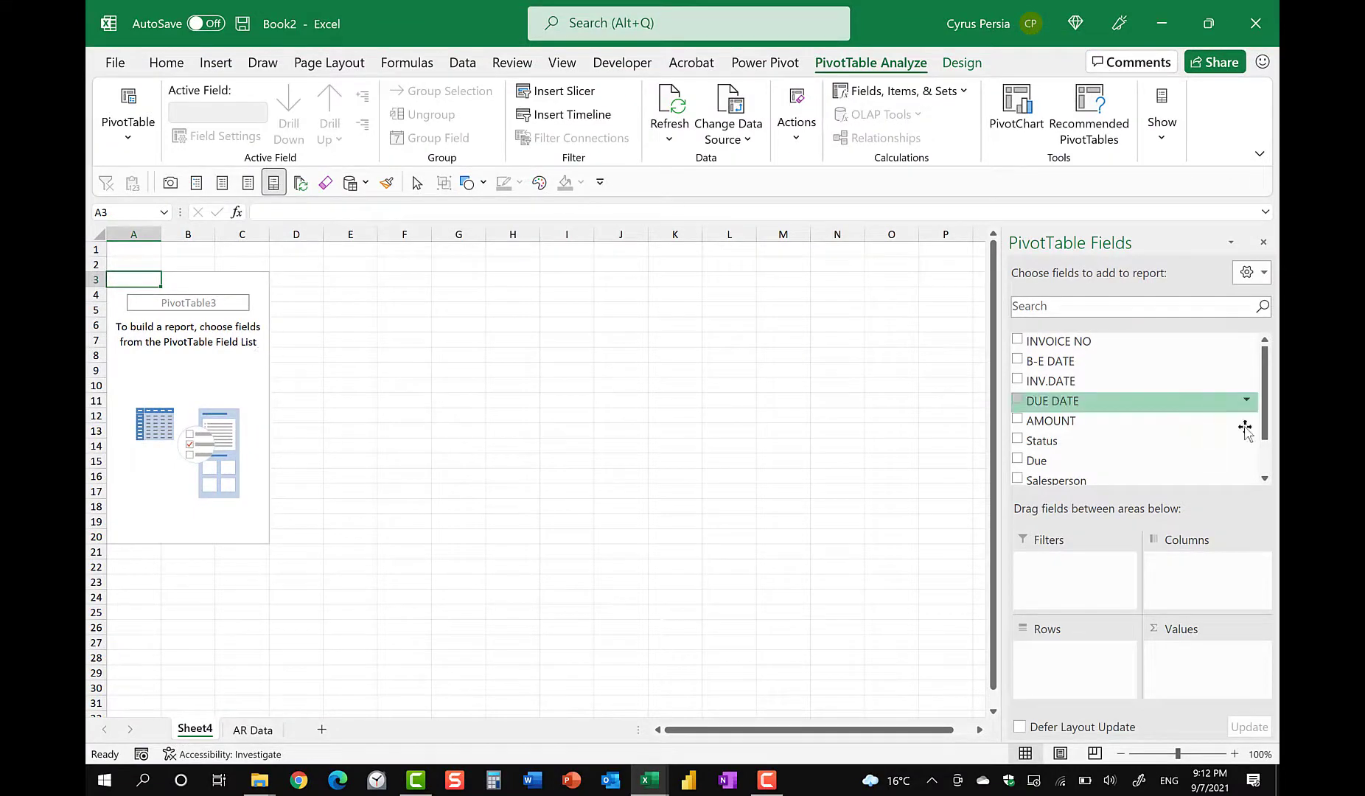
Add AMOUNT to the pivot table's values and format the sum in comma style without decimals.
{"action": "scroll", "coordinate": [1200, 412], "scroll_direction": "down", "scroll_amount": 1}
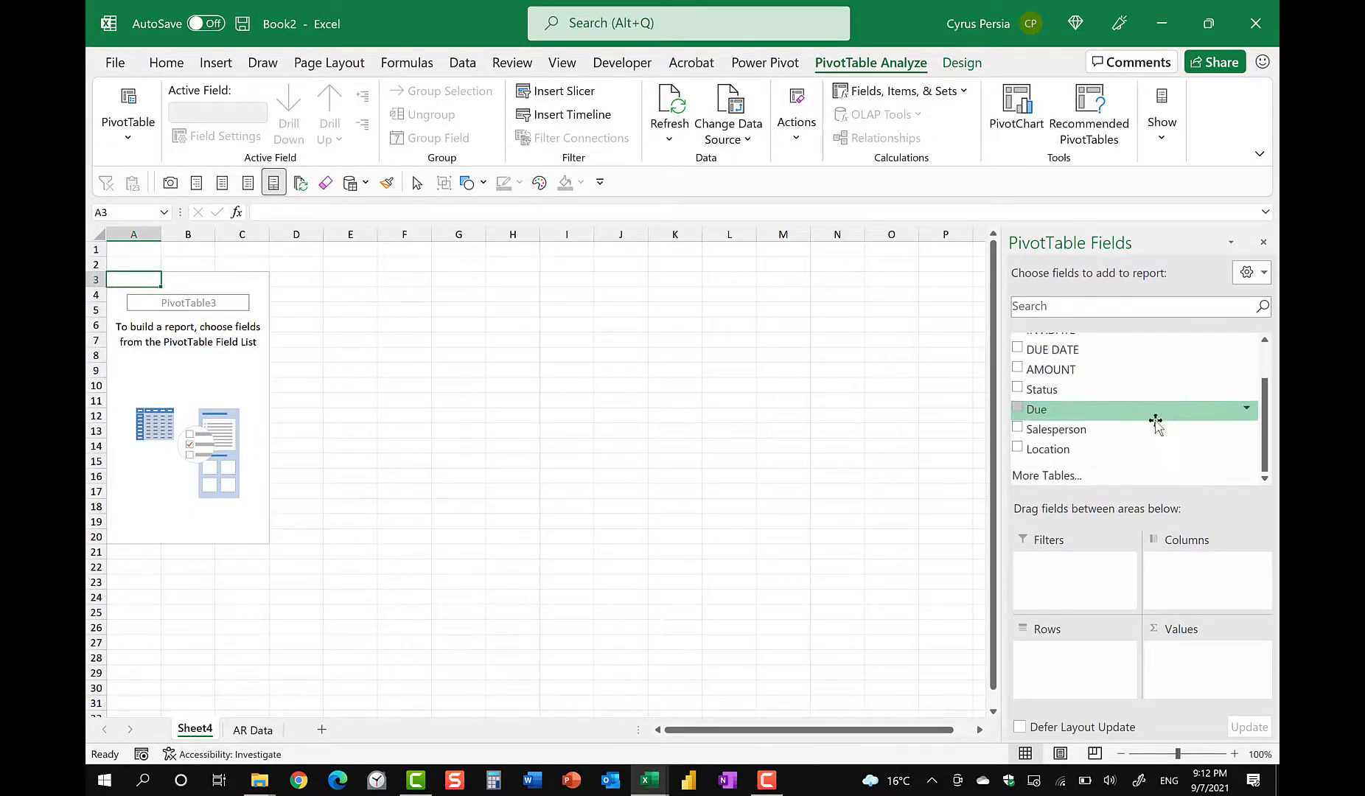
{"action": "left_click_drag", "start_coordinate": [1096, 372], "coordinate": [1205, 667]}
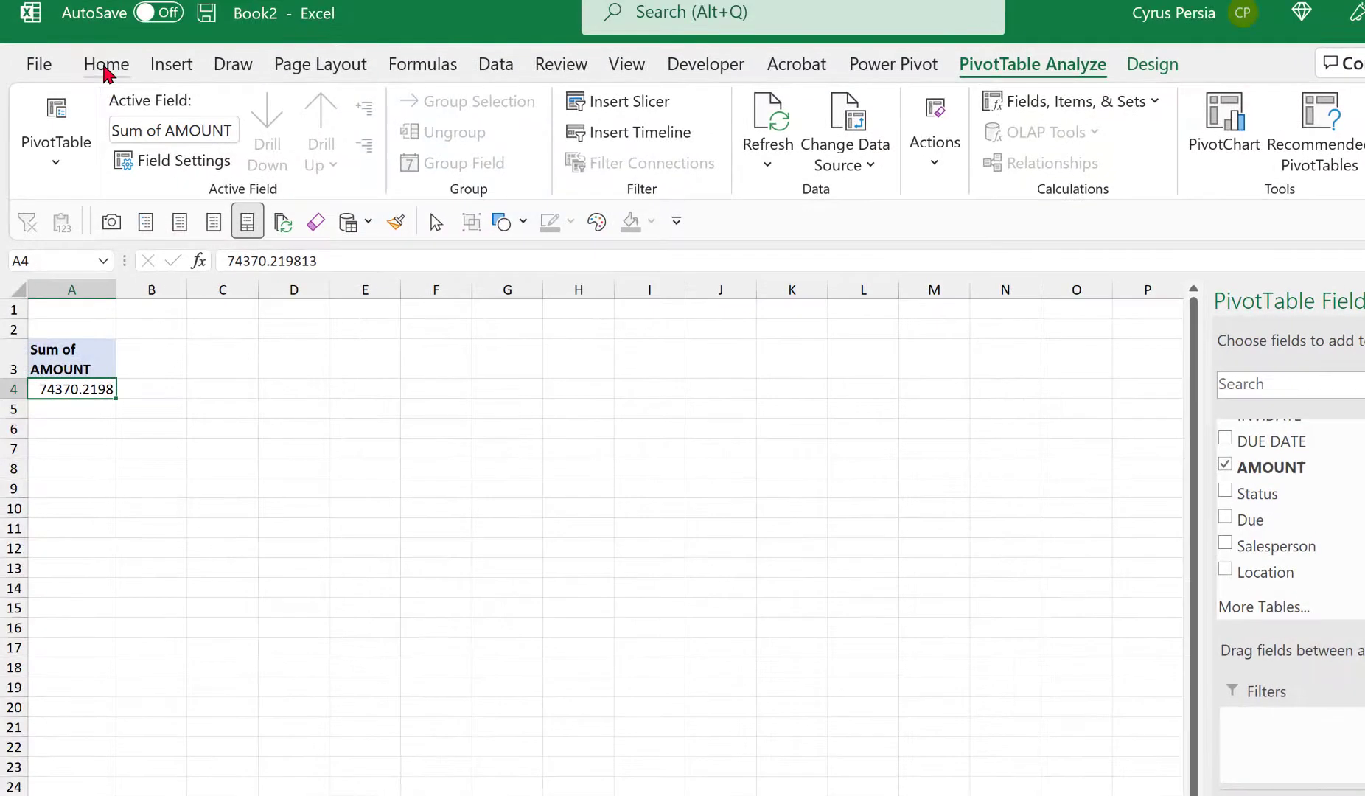
{"action": "left_click", "coordinate": [106, 74]}
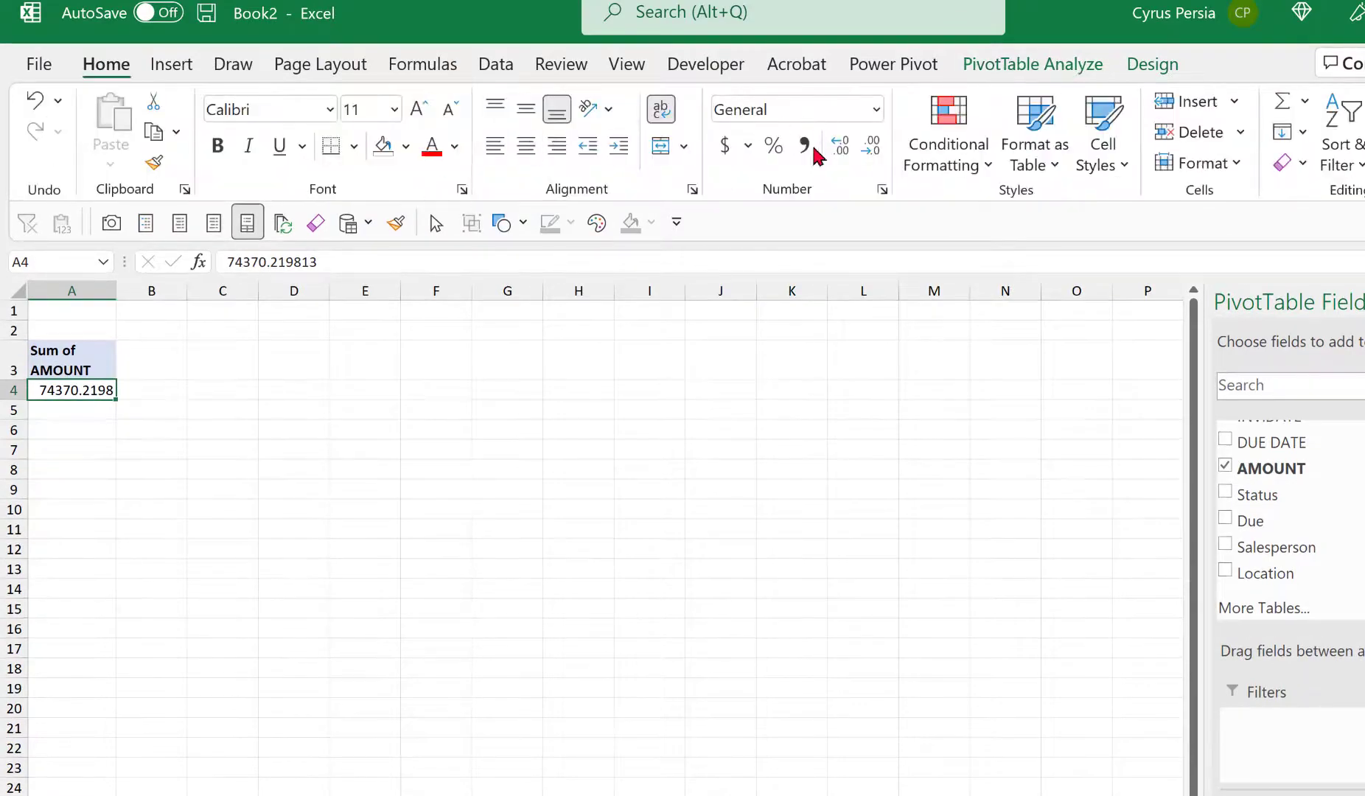
{"action": "left_click", "coordinate": [805, 147]}
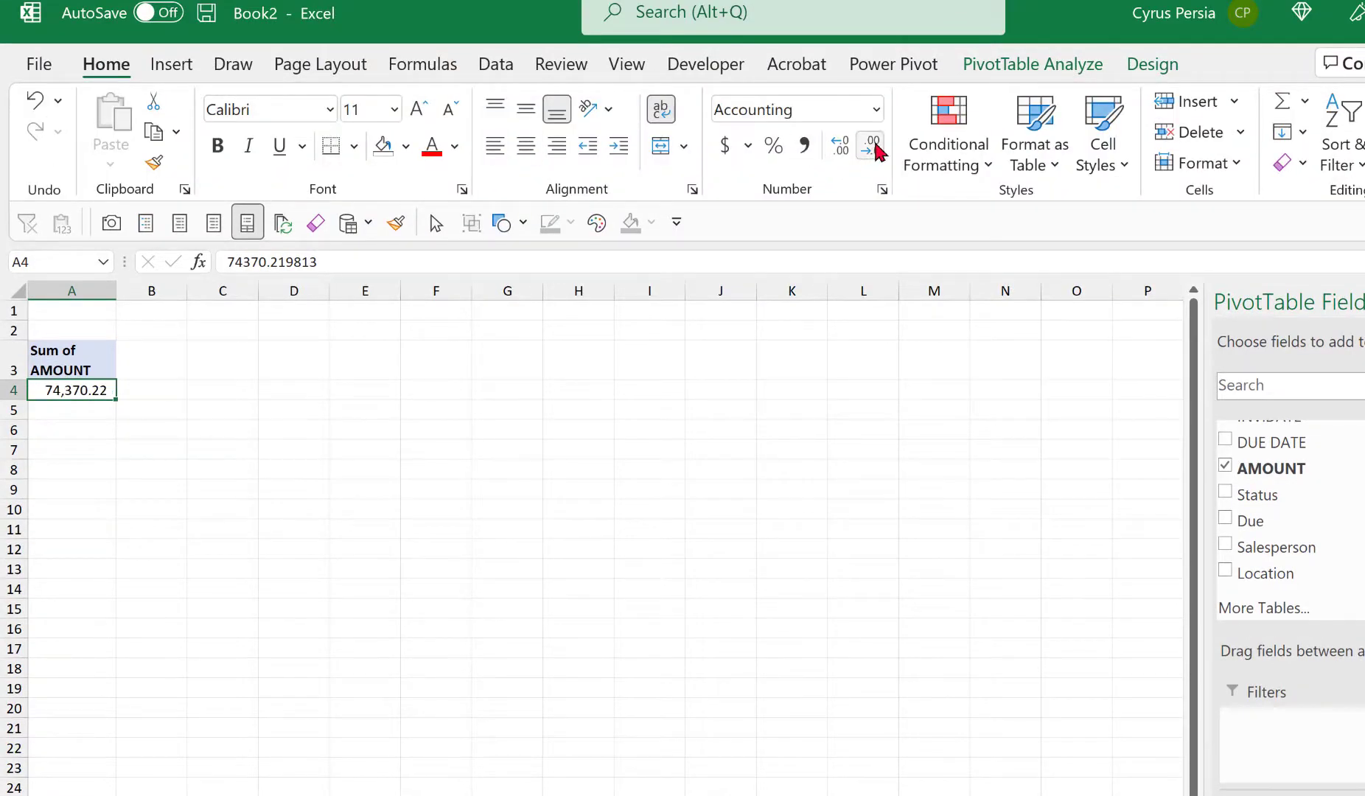
{"action": "left_click", "coordinate": [874, 146]}
{"action": "left_click", "coordinate": [874, 146]}
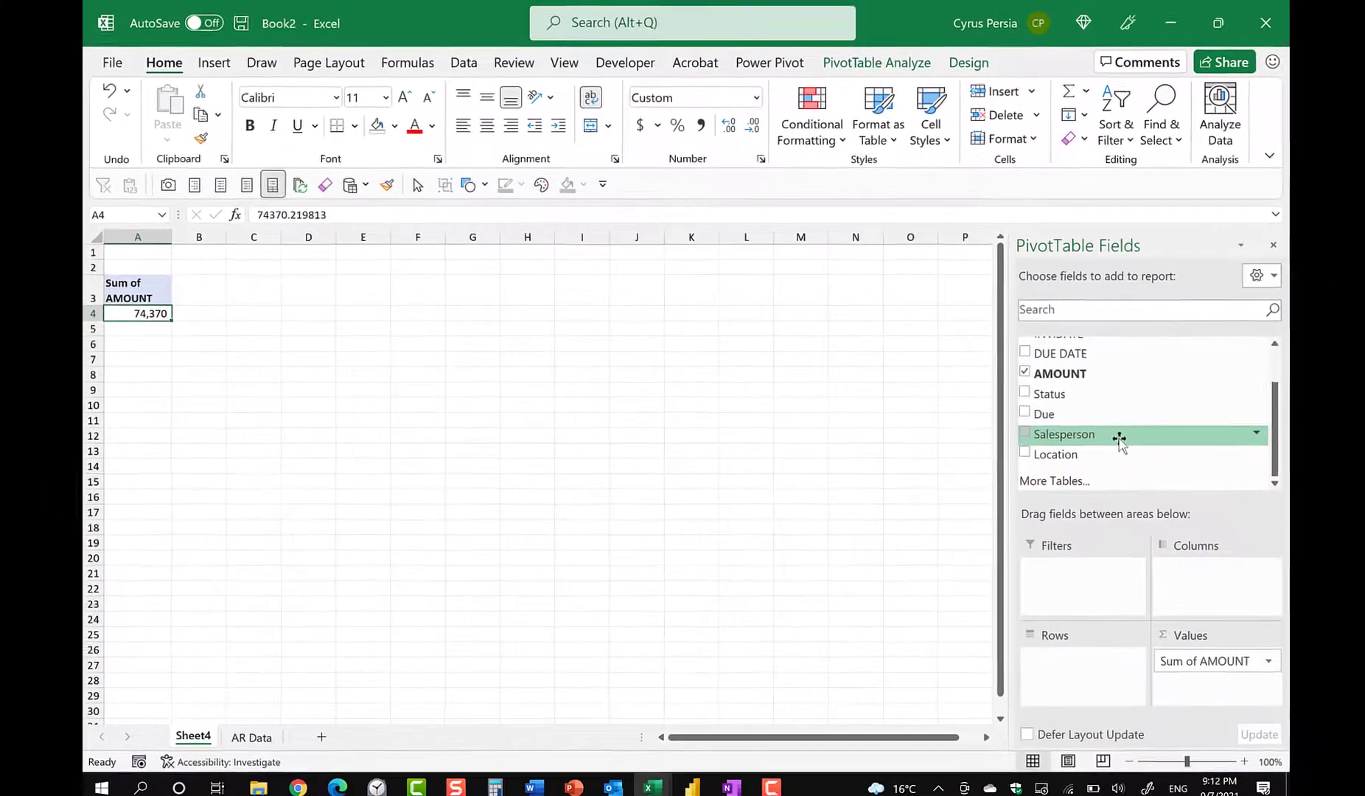
Add the Salesperson field to the pivot table's rows.
{"action": "left_click_drag", "start_coordinate": [1275, 546], "coordinate": [1364, 593]}
{"action": "left_click_drag", "start_coordinate": [1125, 465], "coordinate": [1112, 435]}
{"action": "left_click", "coordinate": [1112, 435]}
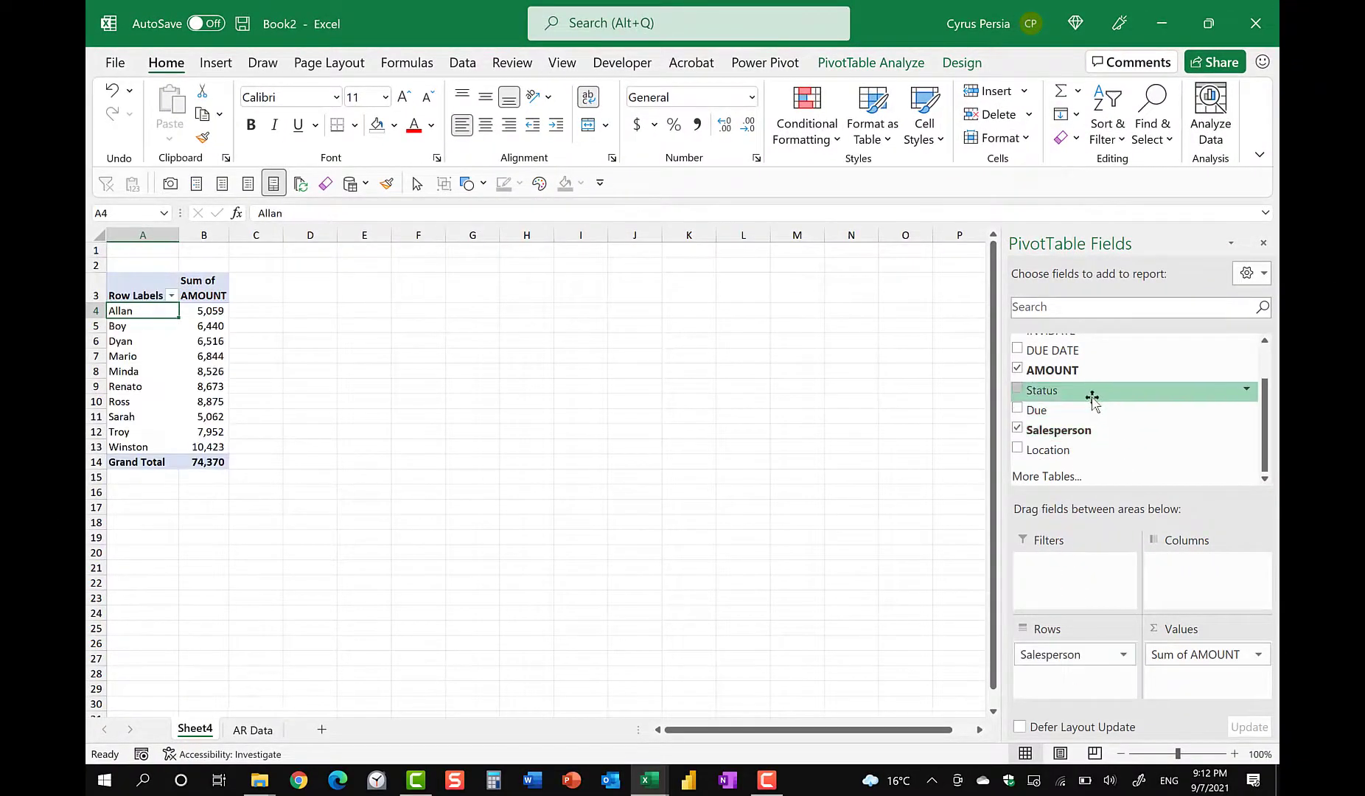
Add Status as a report filter and limit the pivot table to Unpaid invoices.
{"action": "left_click_drag", "start_coordinate": [1081, 390], "coordinate": [1076, 571]}
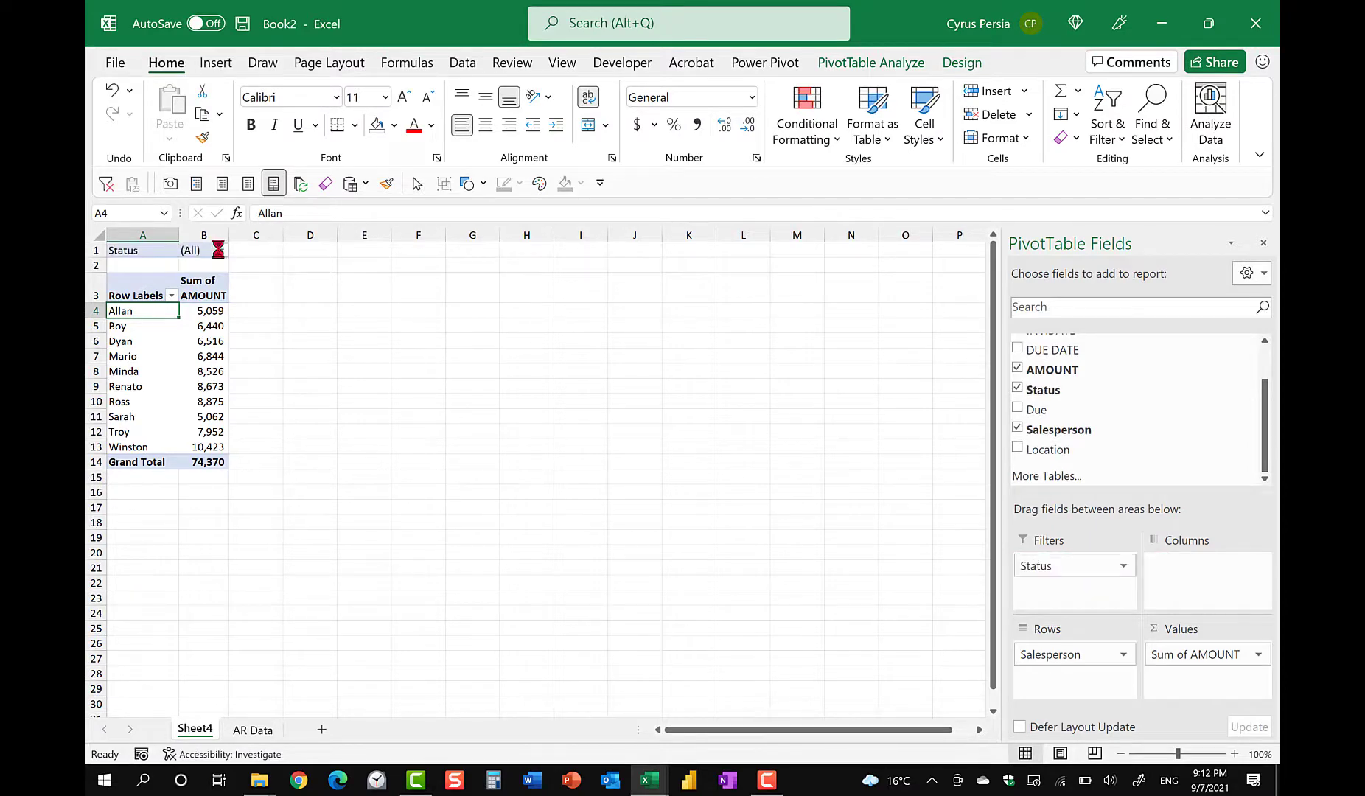
{"action": "left_click", "coordinate": [221, 251]}
{"action": "left_click", "coordinate": [121, 345]}
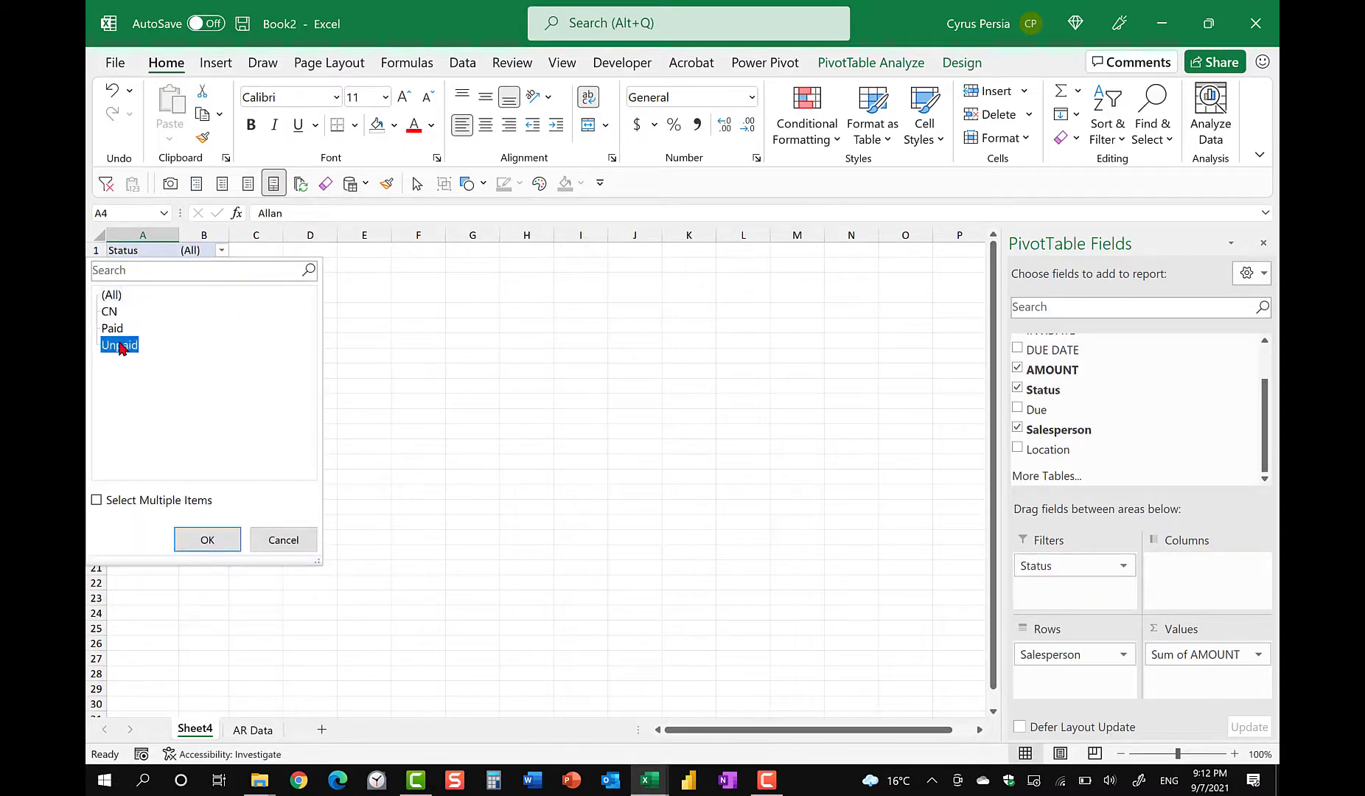
{"action": "left_click", "coordinate": [205, 538]}
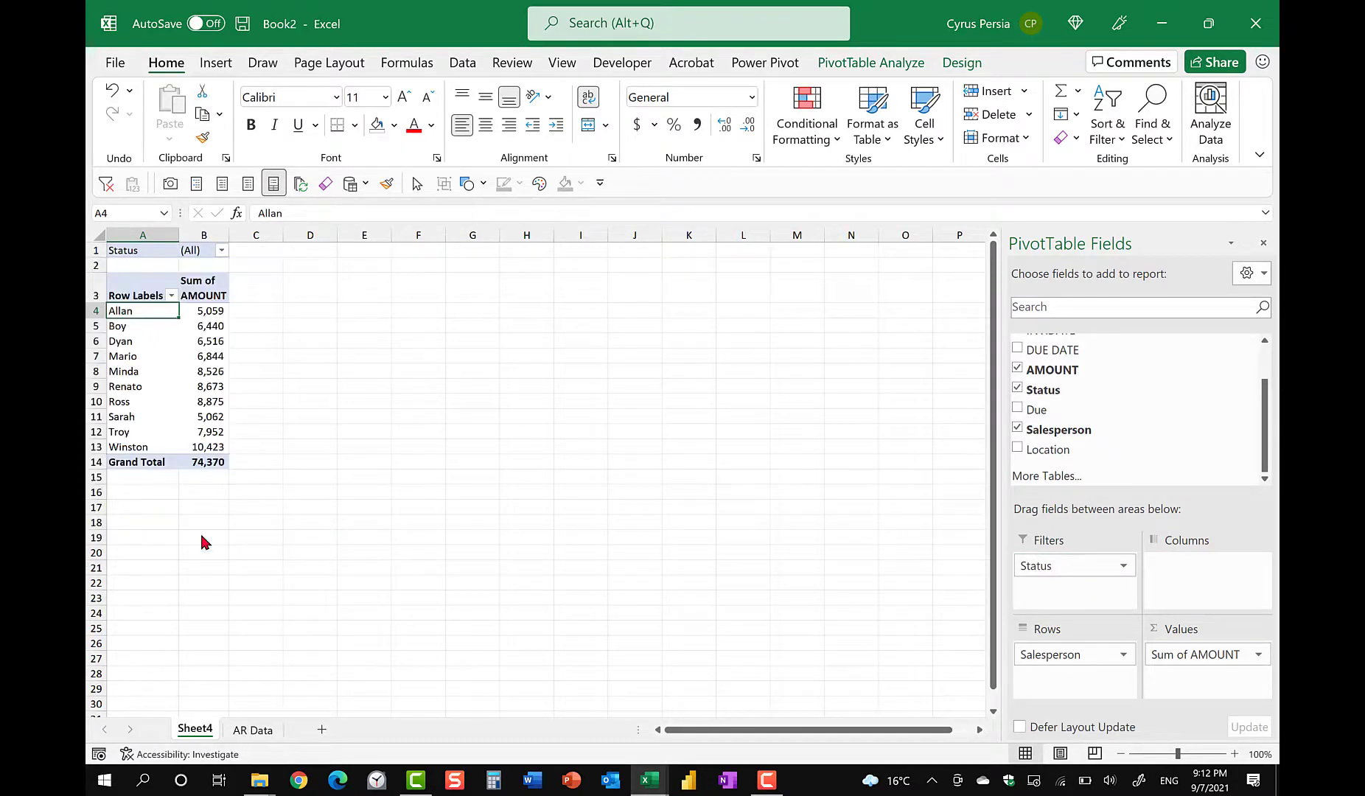
Sort the pivot table's salesperson row labels alphabetically from Z to A.
{"action": "left_click", "coordinate": [208, 322]}
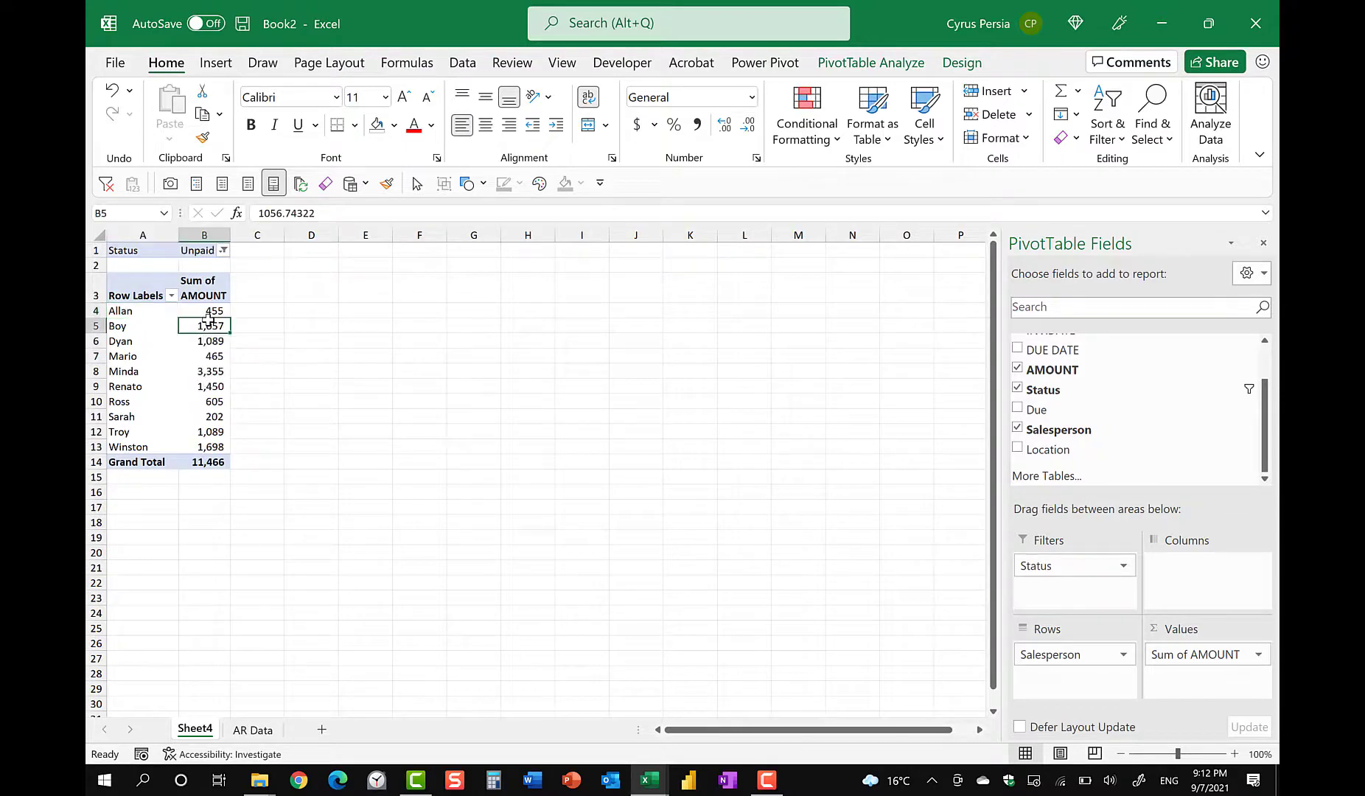
{"action": "left_click", "coordinate": [171, 296]}
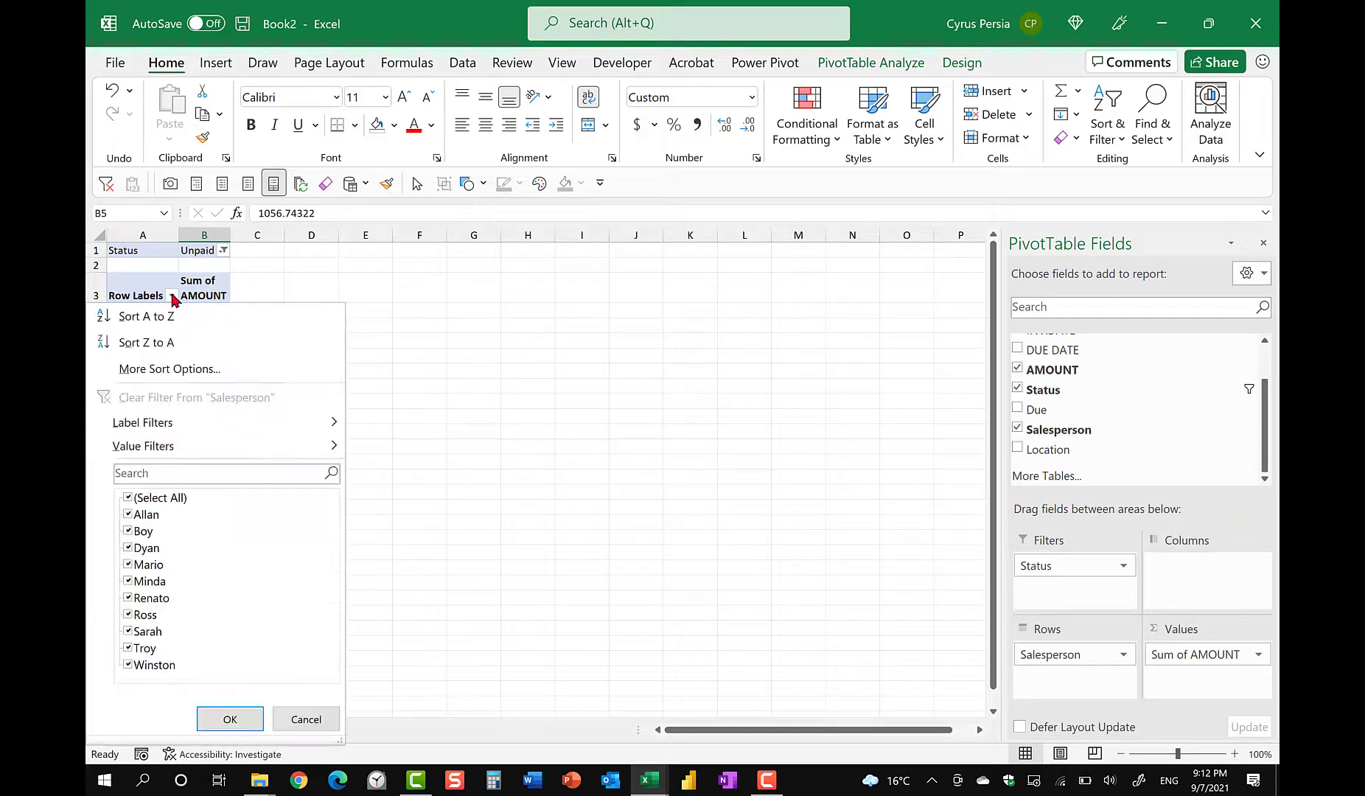
{"action": "left_click", "coordinate": [217, 345]}
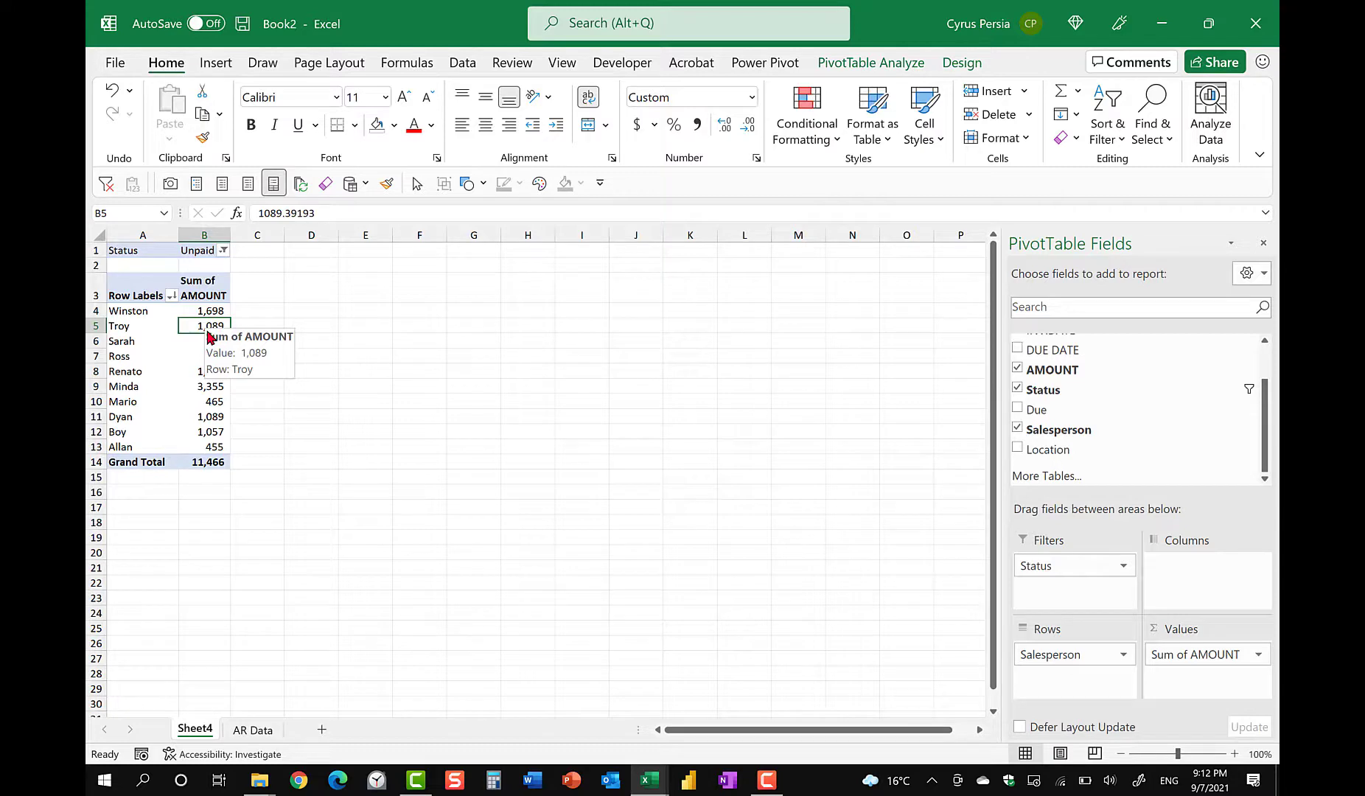
Change the salesperson sort to descending order by Sum of AMOUNT.
{"action": "left_click", "coordinate": [171, 297]}
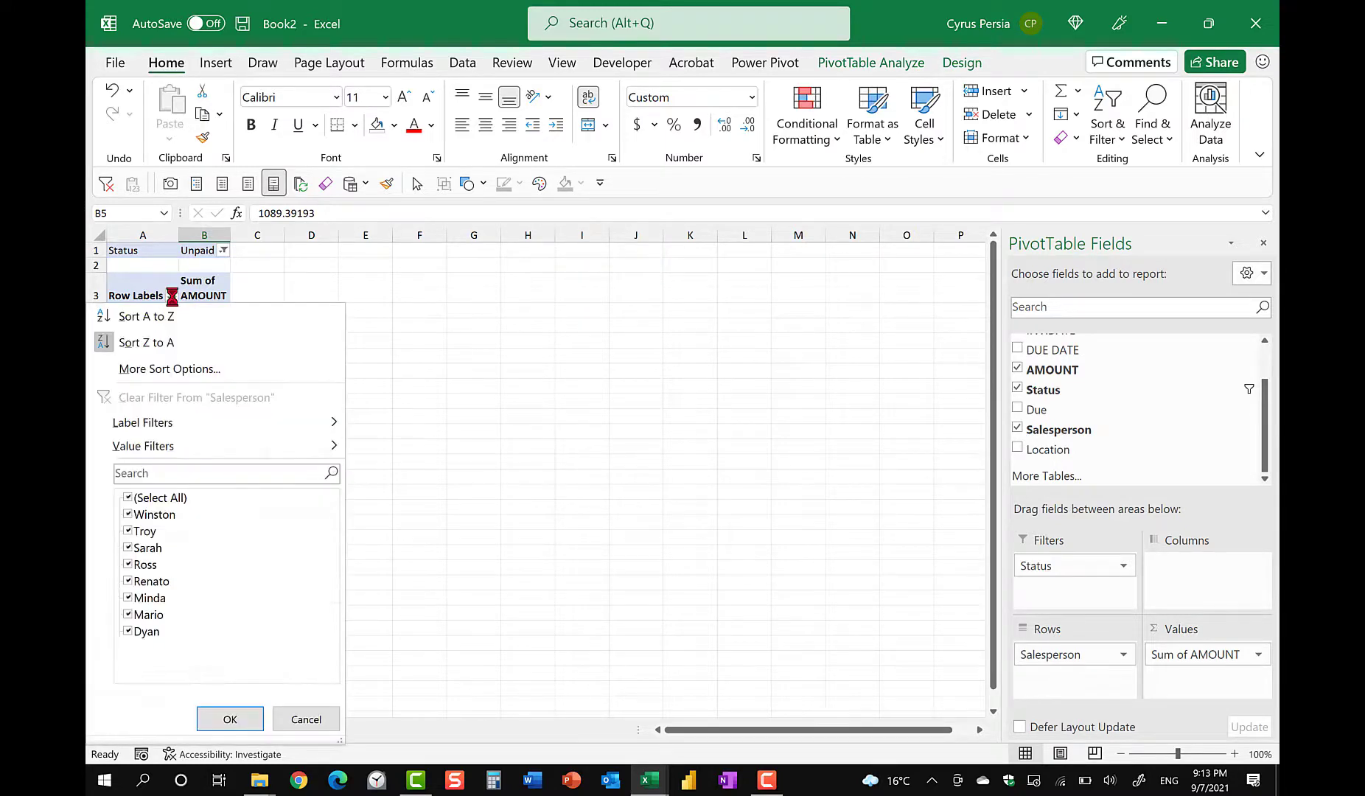
{"action": "left_click", "coordinate": [214, 369]}
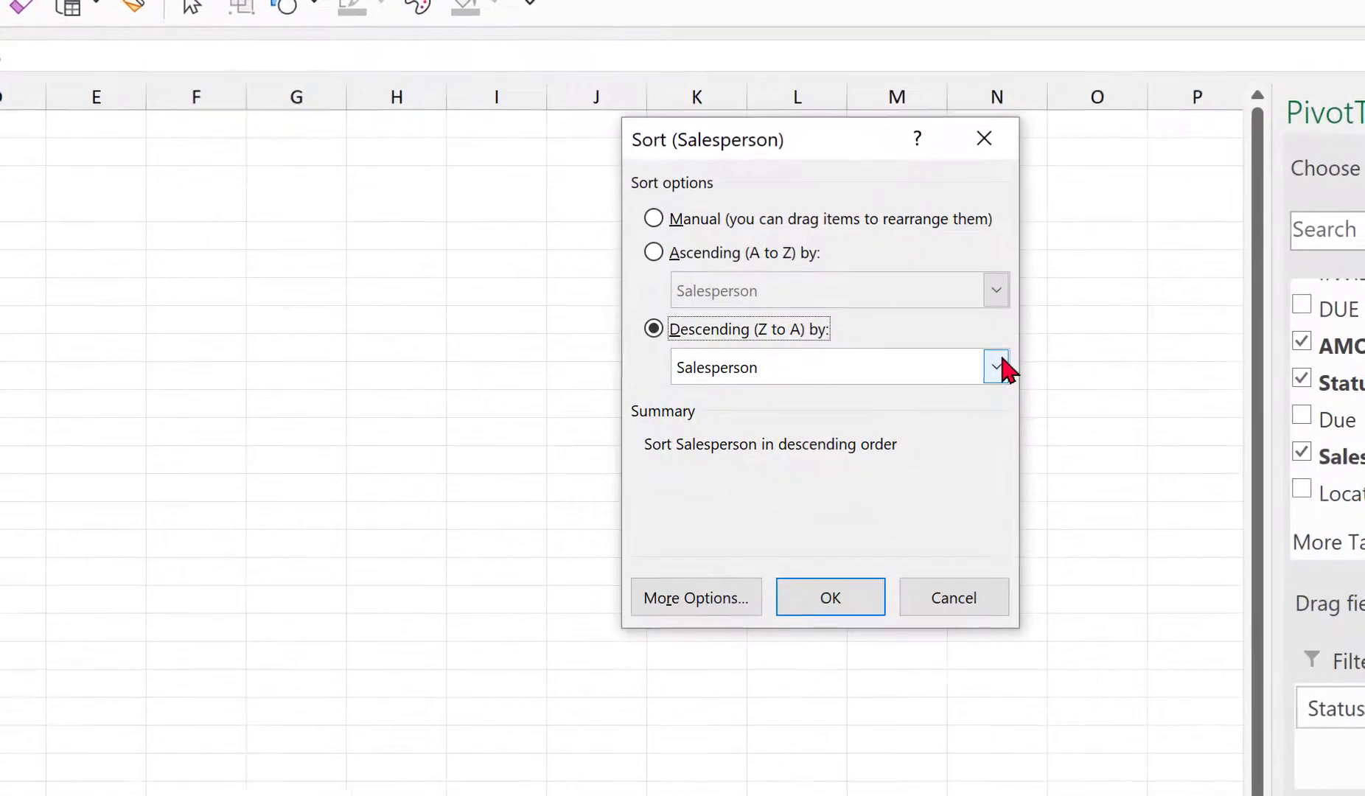
{"action": "left_click", "coordinate": [1000, 366]}
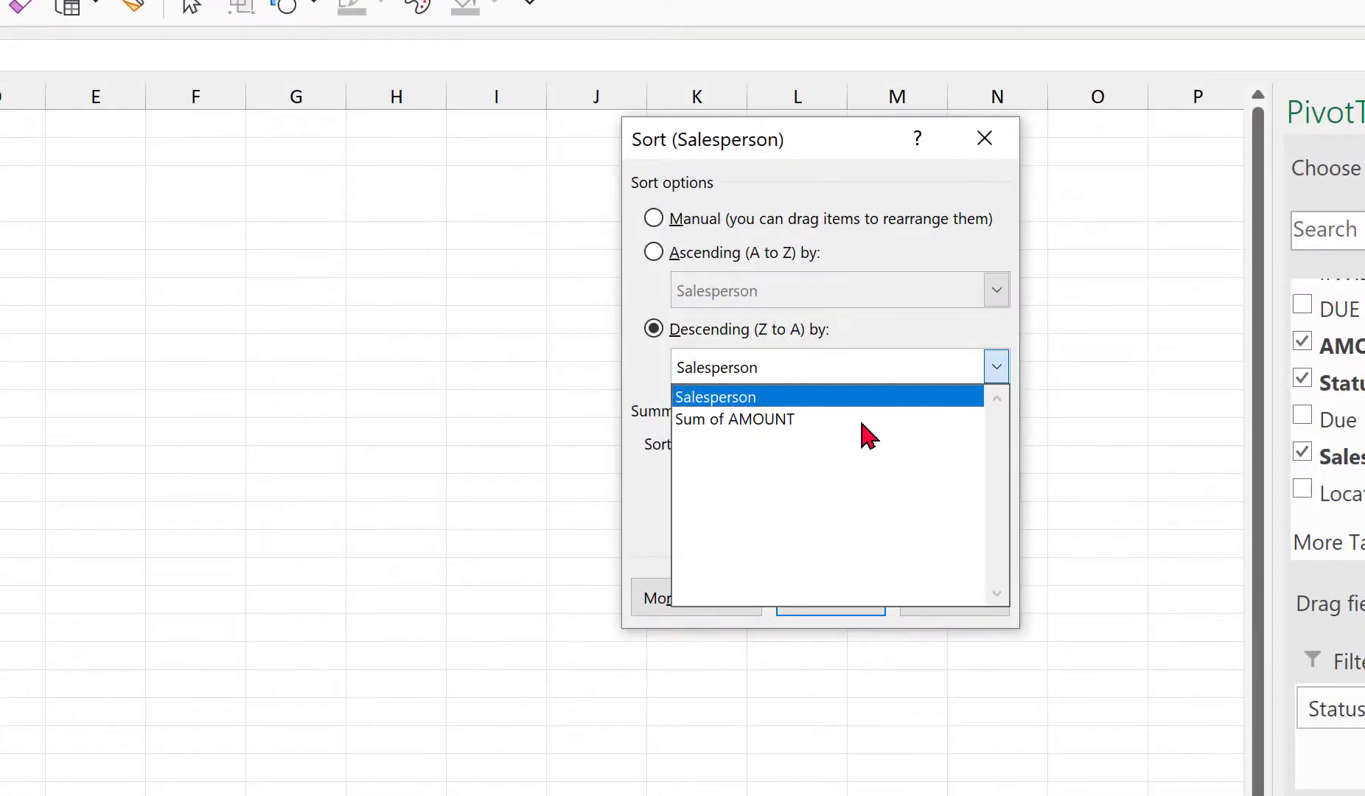
{"action": "left_click", "coordinate": [762, 424]}
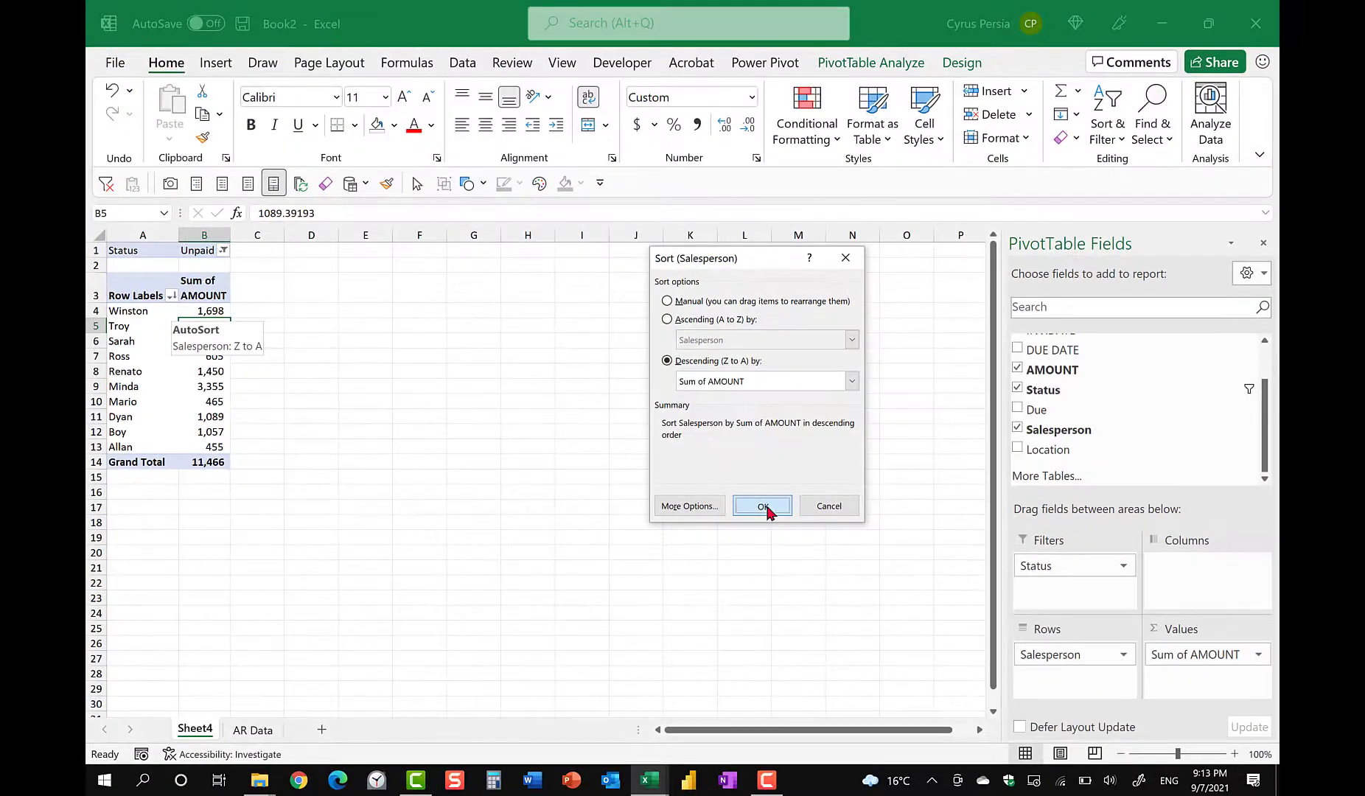
{"action": "left_click", "coordinate": [765, 507]}
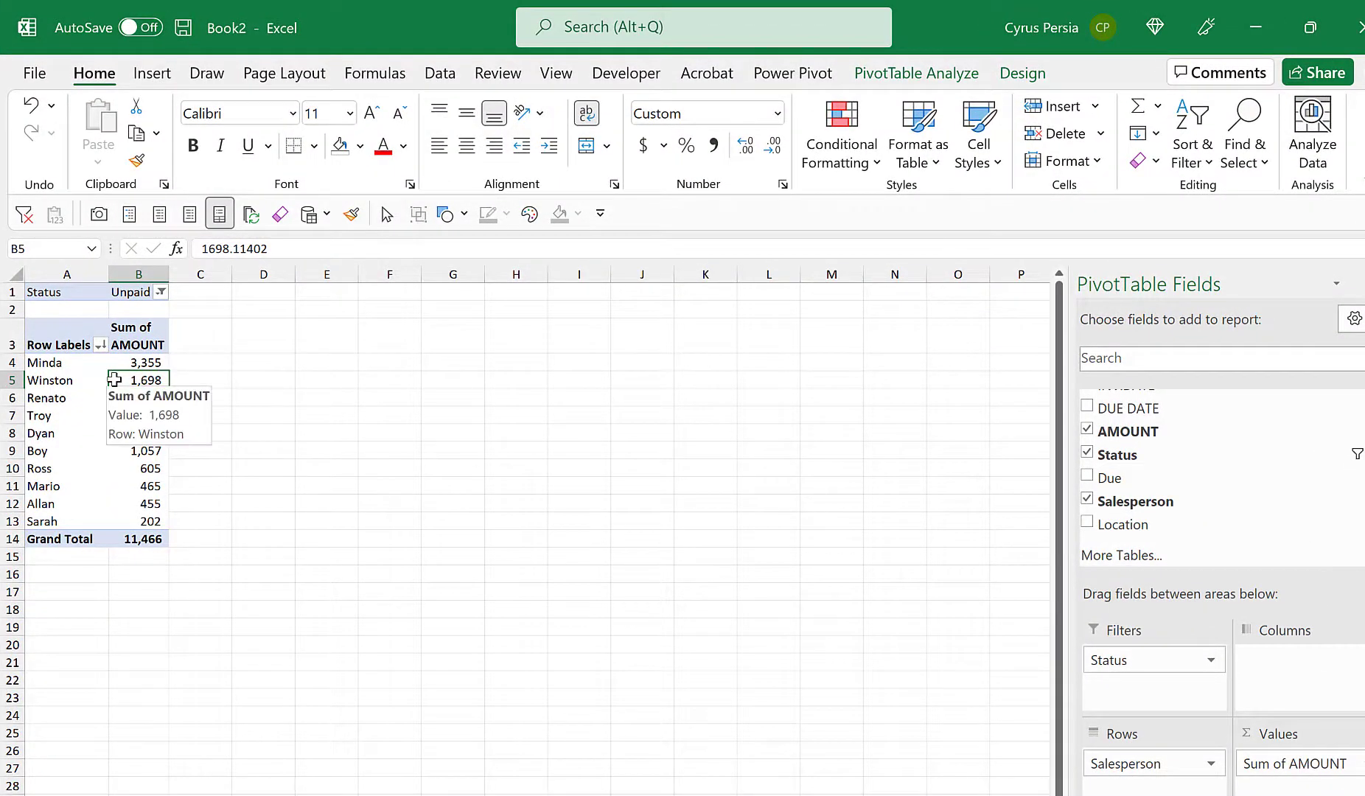
Apply a value filter to the row labels showing the top 3 items by Sum of AMOUNT.
{"action": "left_click", "coordinate": [99, 345]}
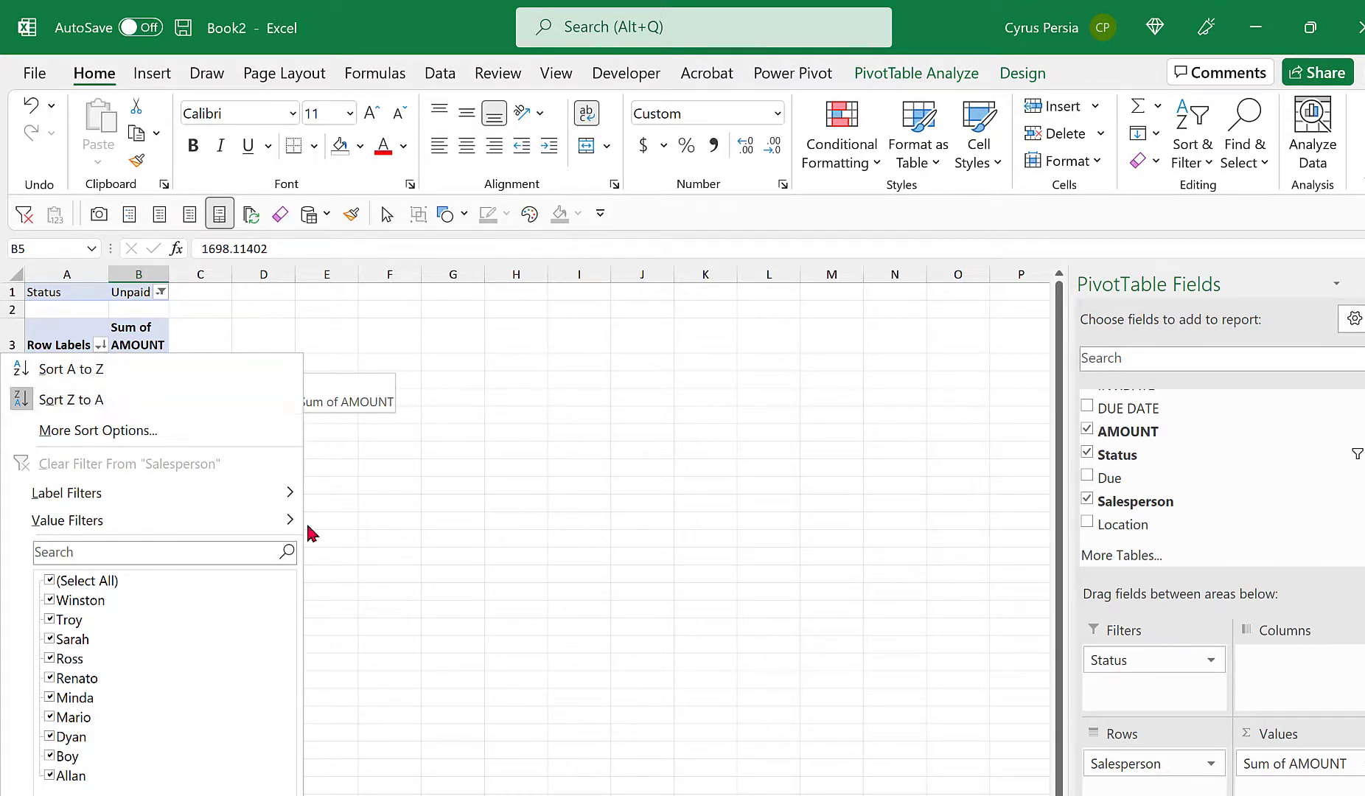
{"action": "mouse_move", "coordinate": [280, 525]}
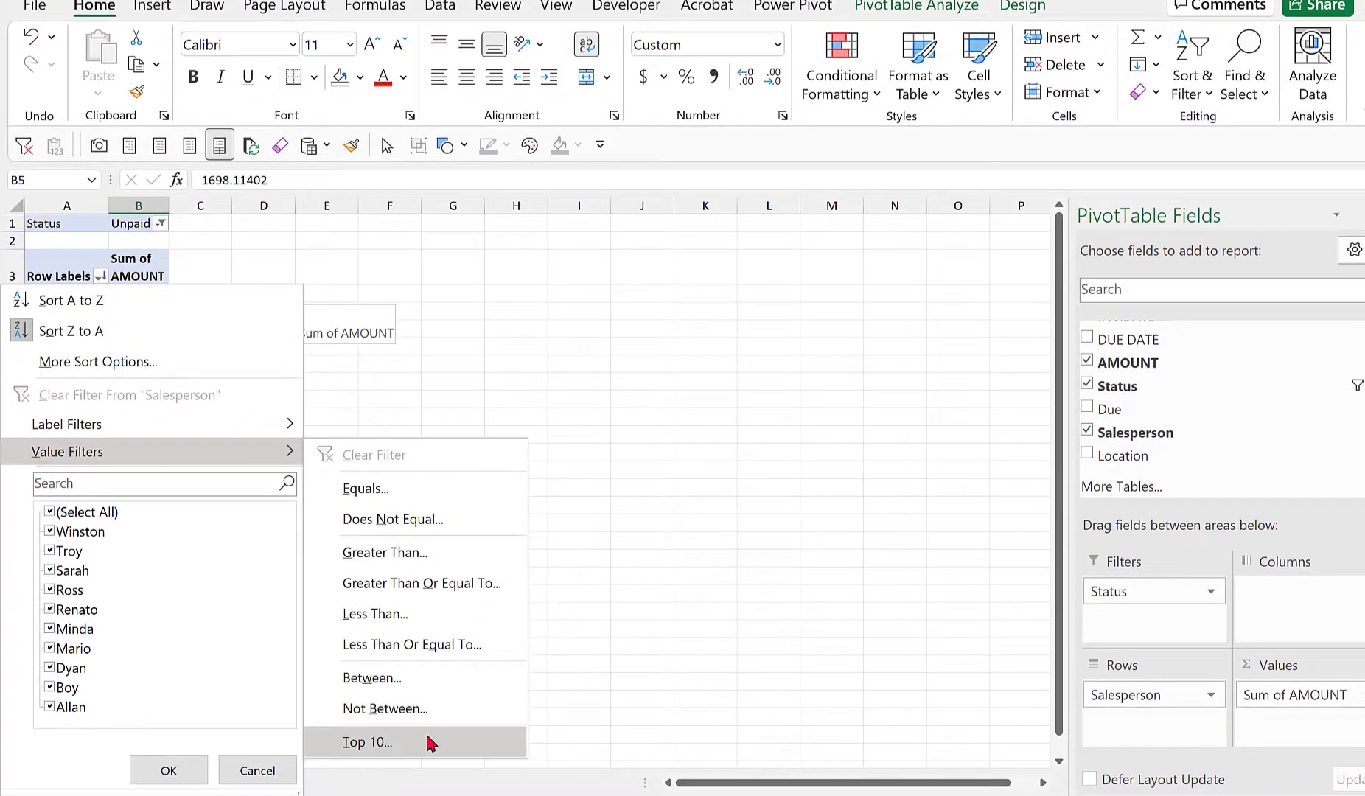
{"action": "left_click", "coordinate": [431, 743]}
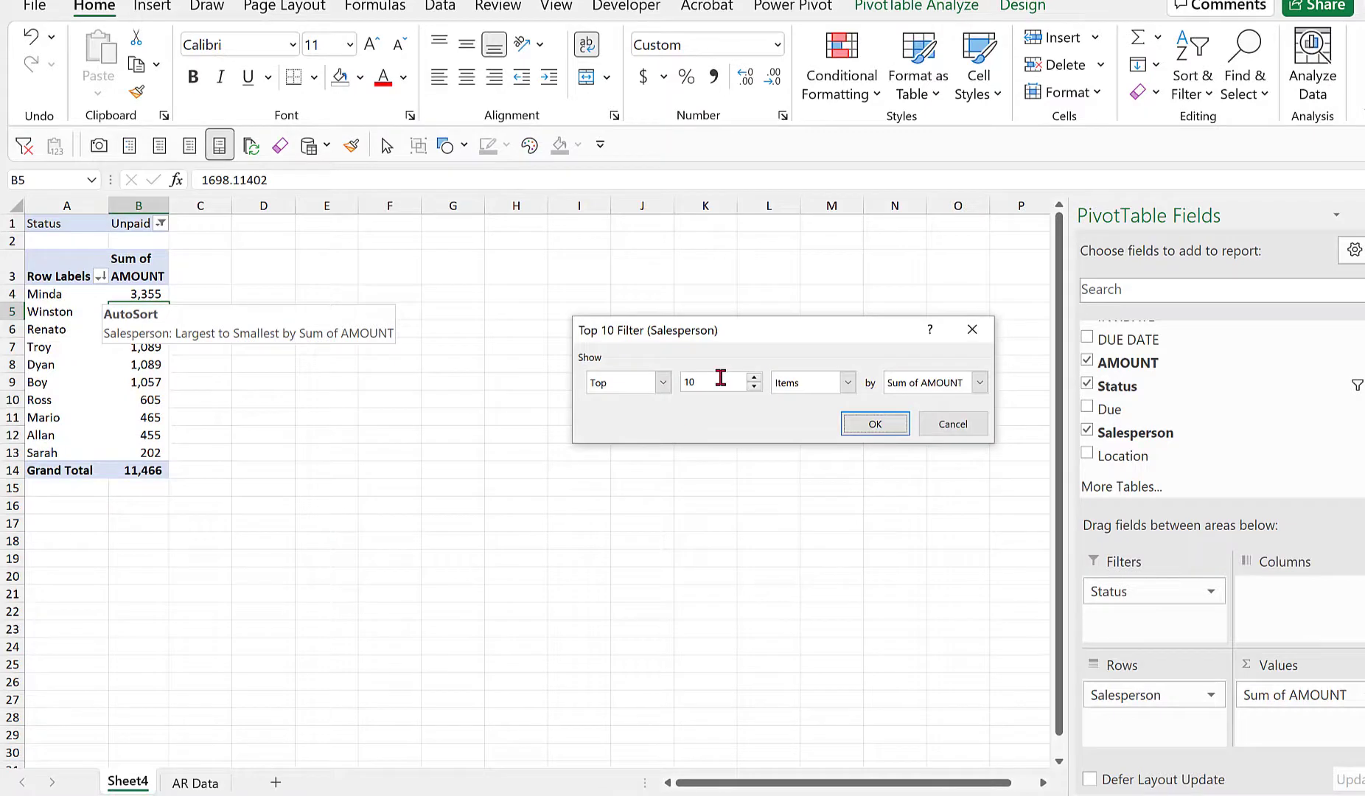
{"action": "left_click_drag", "start_coordinate": [720, 378], "coordinate": [655, 384]}
{"action": "type", "text": "3"}
{"action": "left_click", "coordinate": [984, 383]}
{"action": "left_click", "coordinate": [983, 383]}
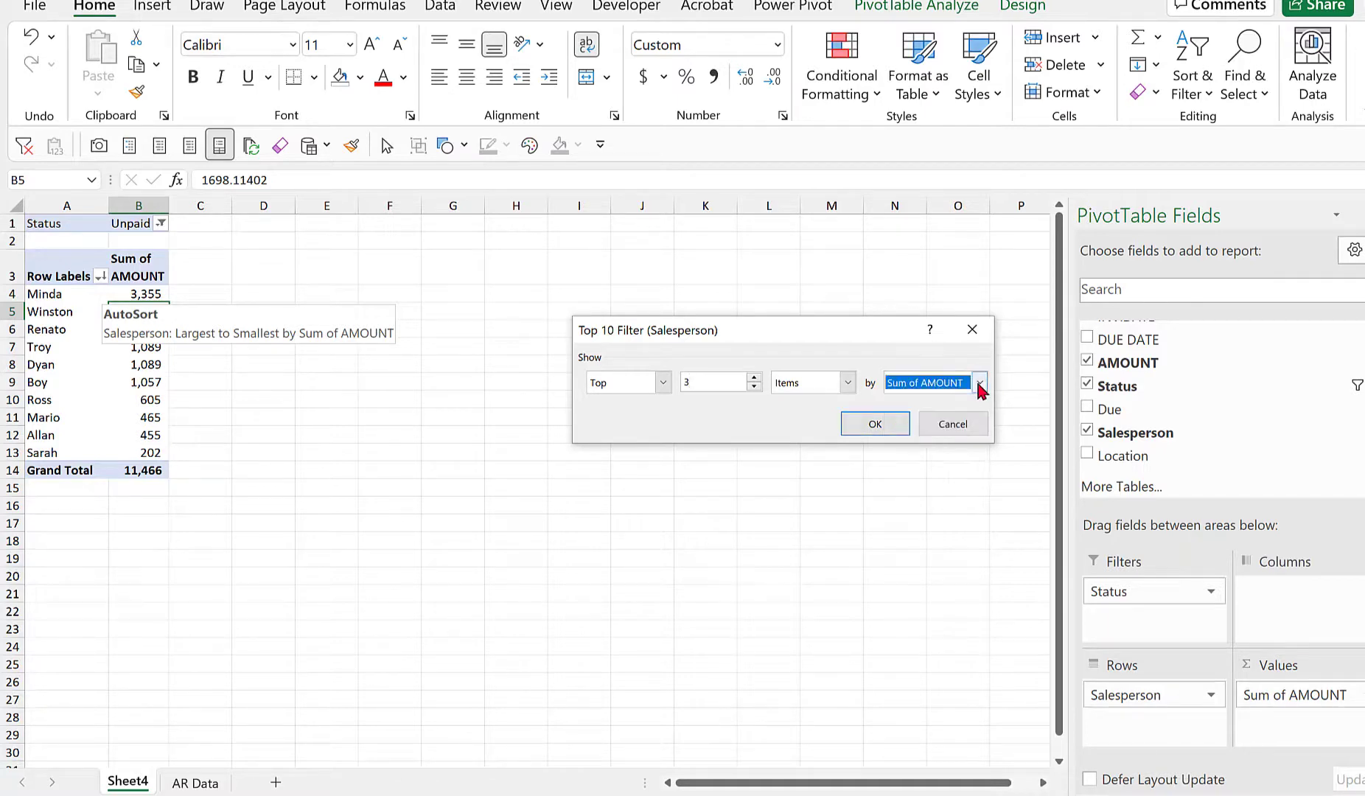
{"action": "left_click", "coordinate": [890, 425]}
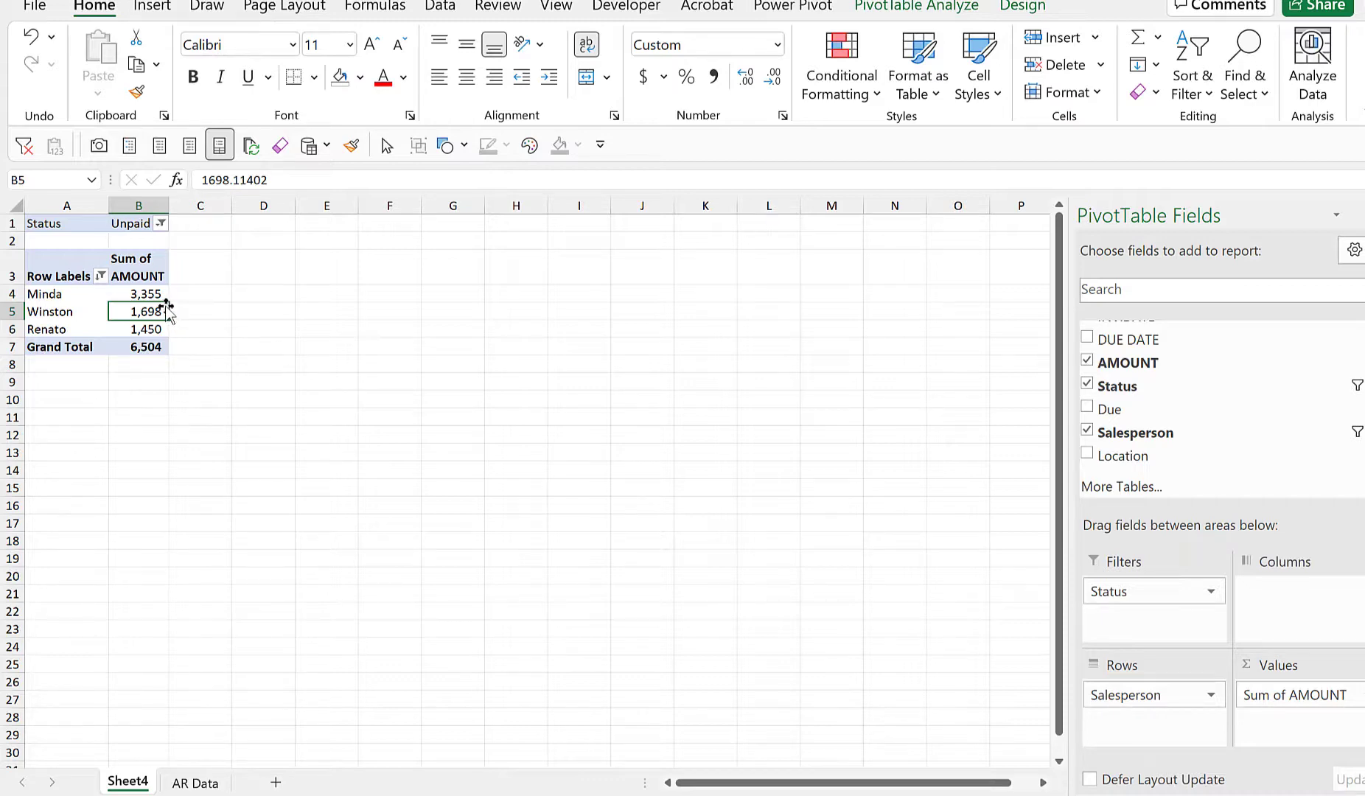
Change the salesperson value filter to show the bottom 3 items by Sum of AMOUNT.
{"action": "left_click", "coordinate": [99, 273]}
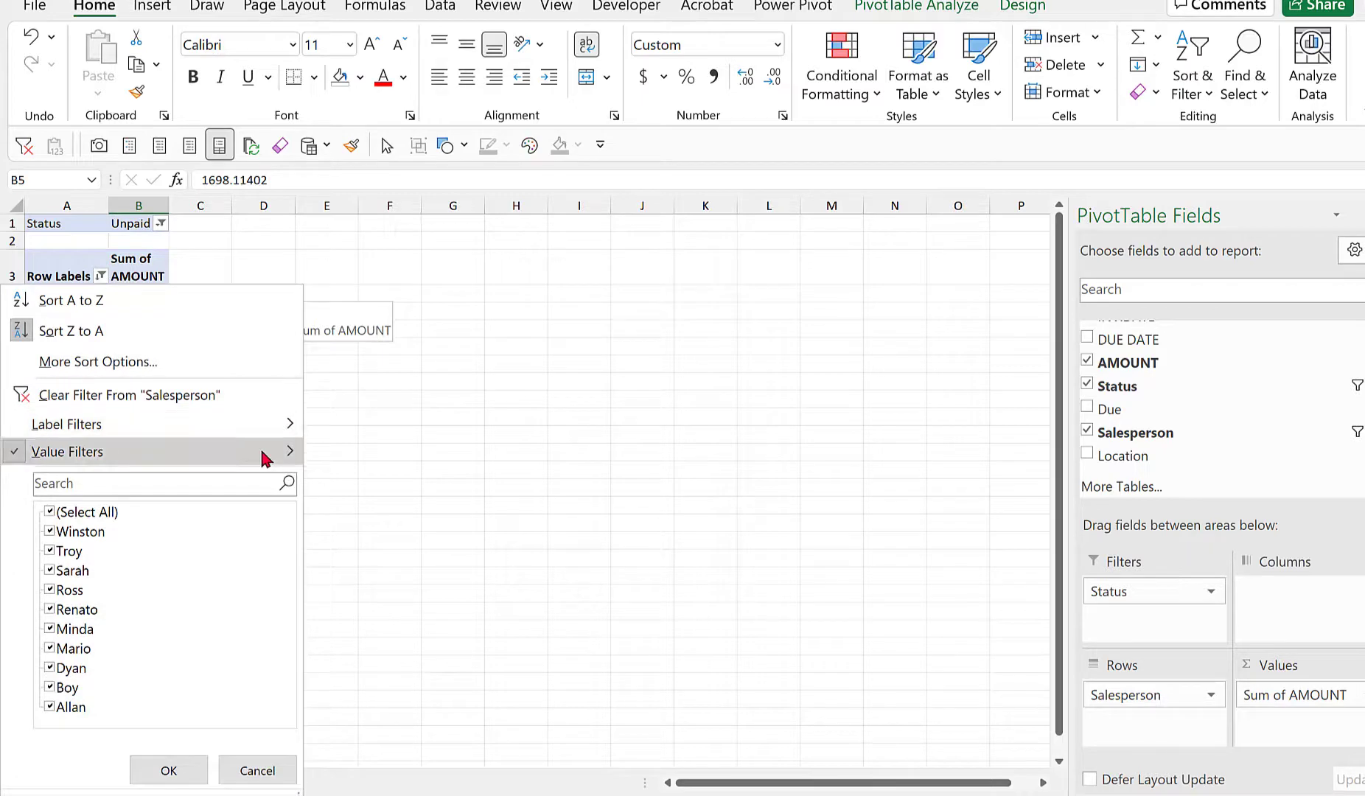
{"action": "mouse_move", "coordinate": [266, 458]}
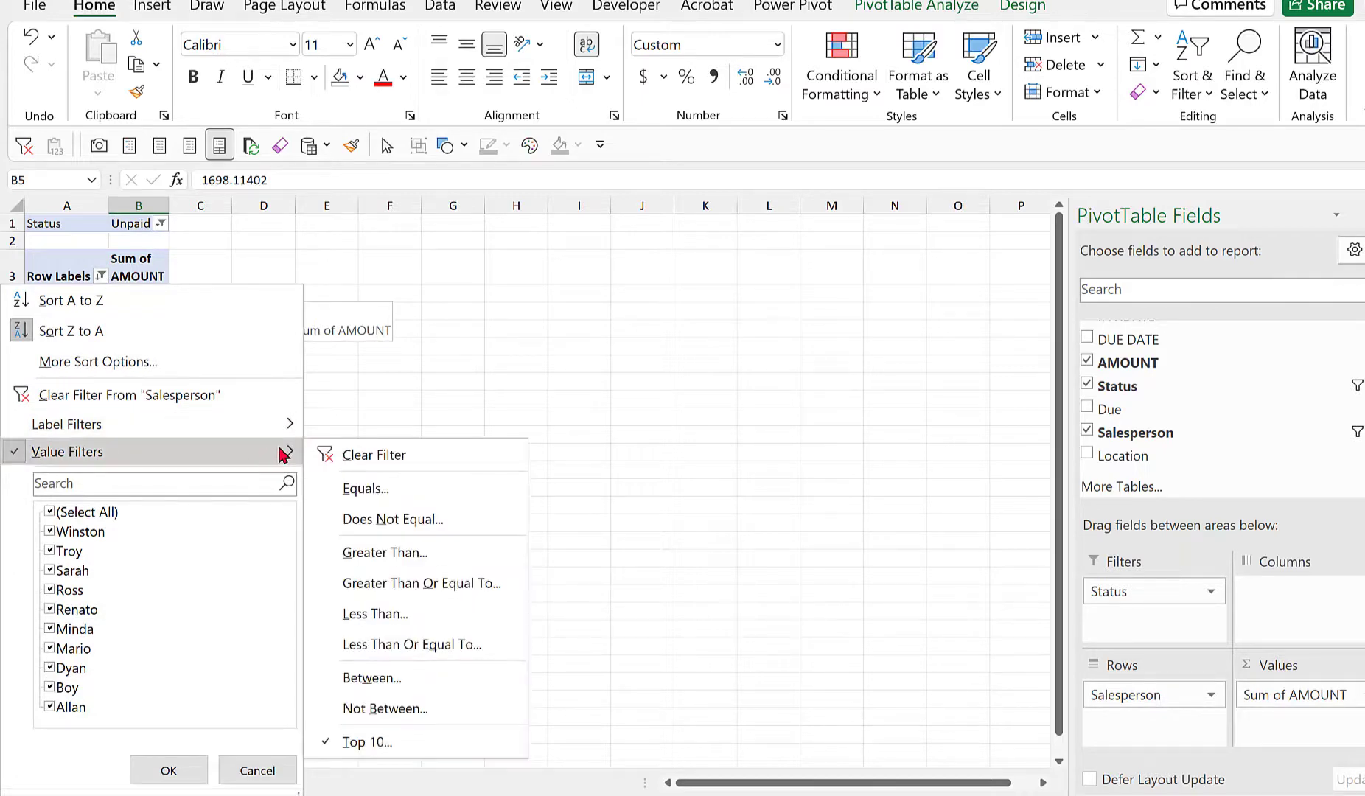
{"action": "left_click", "coordinate": [454, 743]}
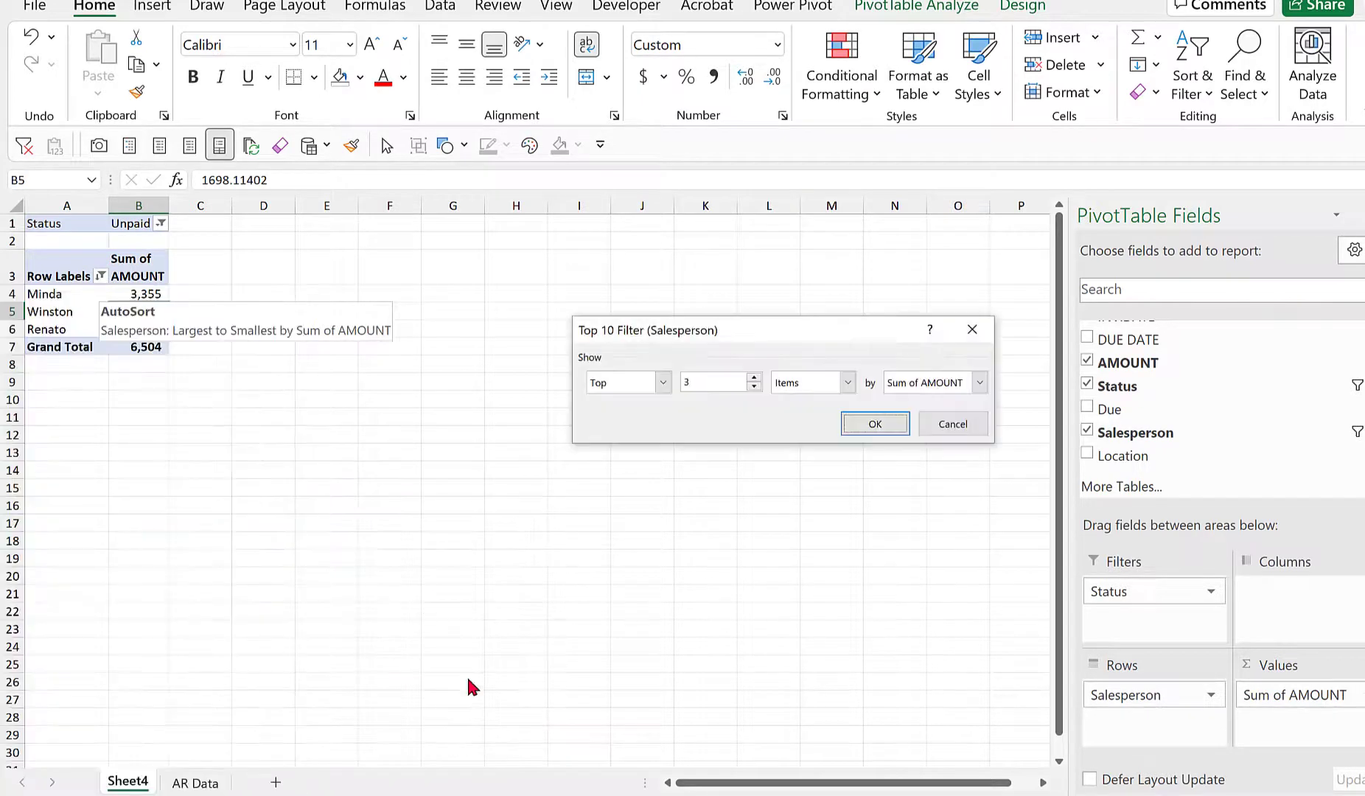
{"action": "left_click", "coordinate": [664, 382]}
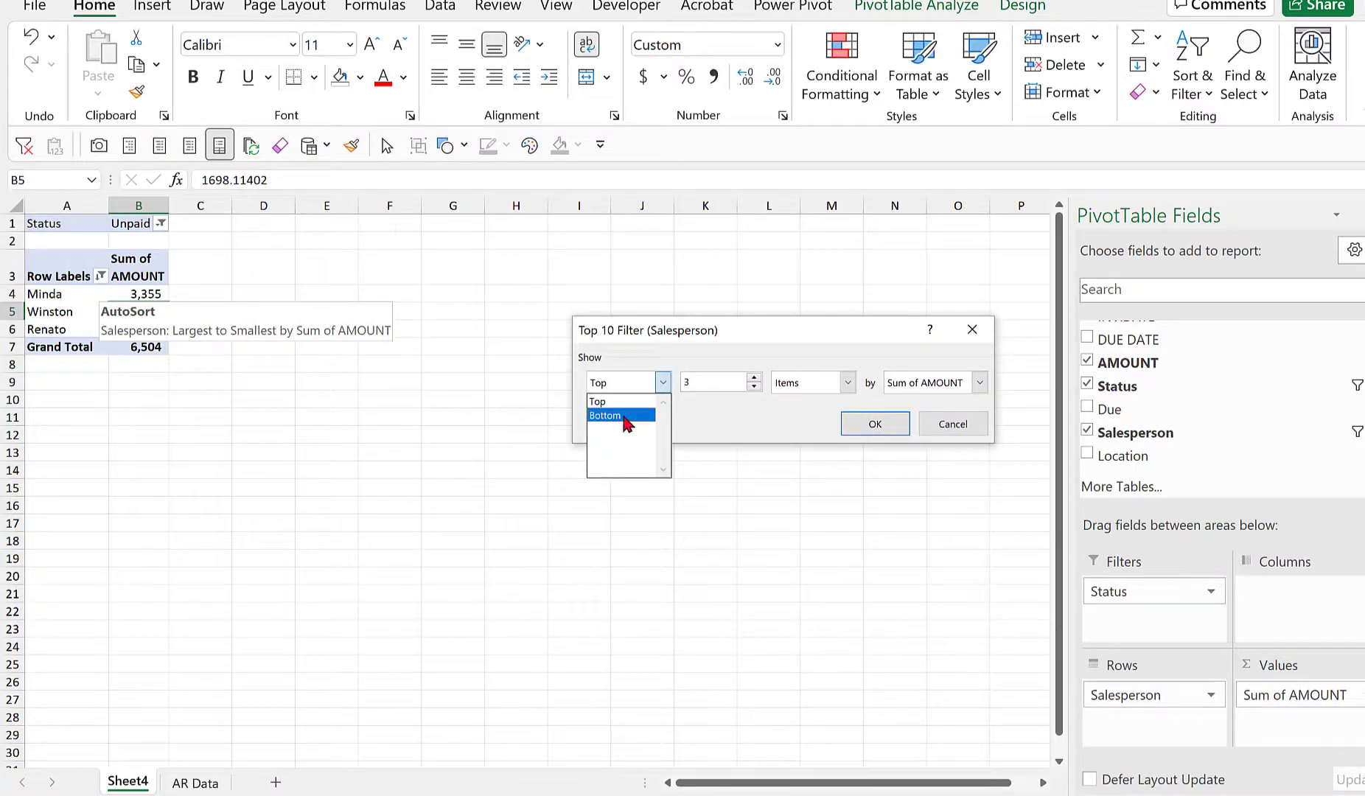
{"action": "left_click", "coordinate": [625, 419]}
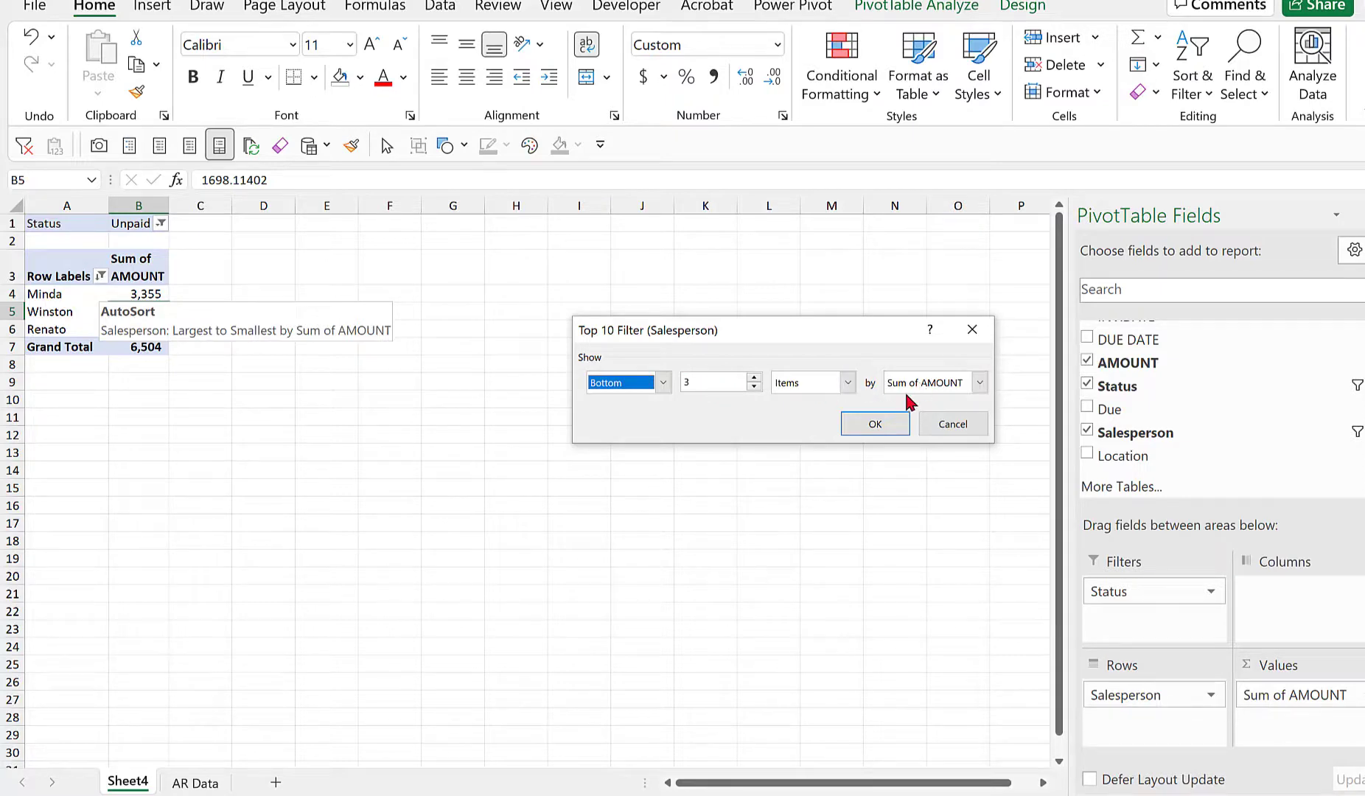
{"action": "left_click", "coordinate": [875, 425]}
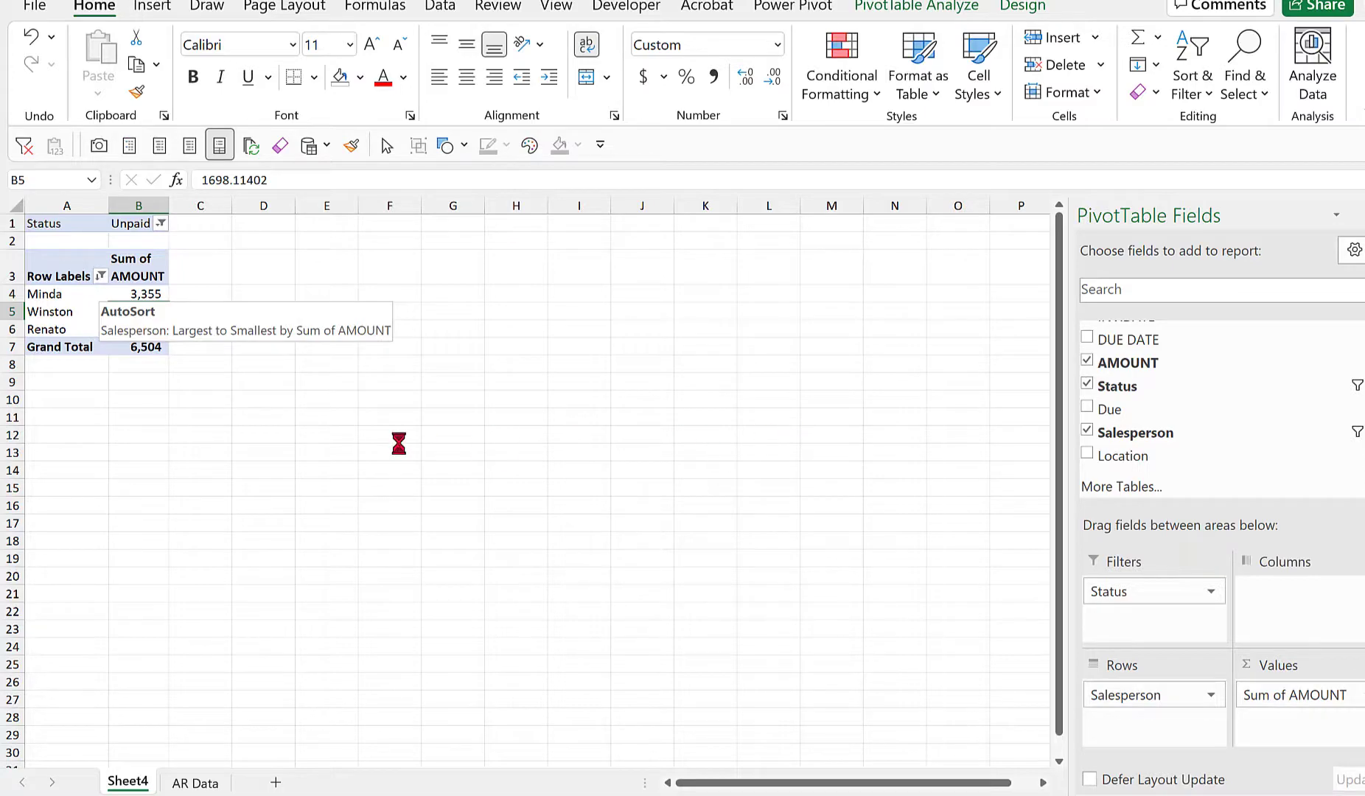